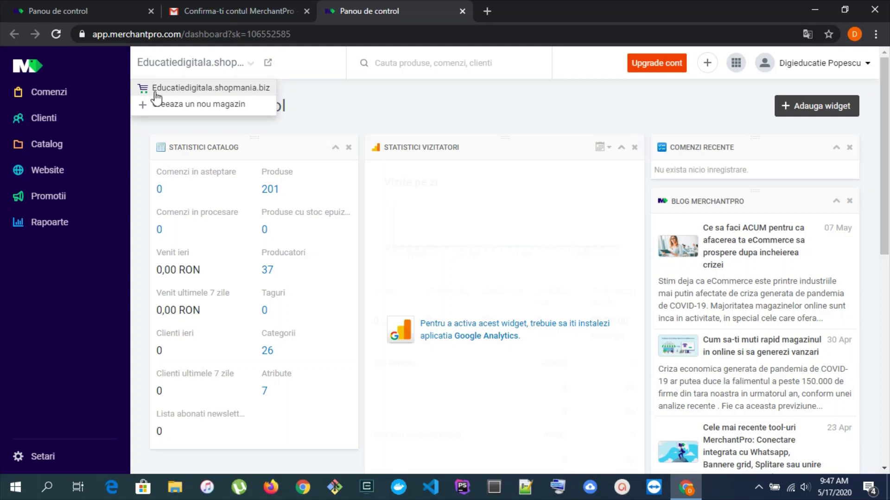
Close the store switcher list and open the live storefront from the dashboard
left_click(320, 101)
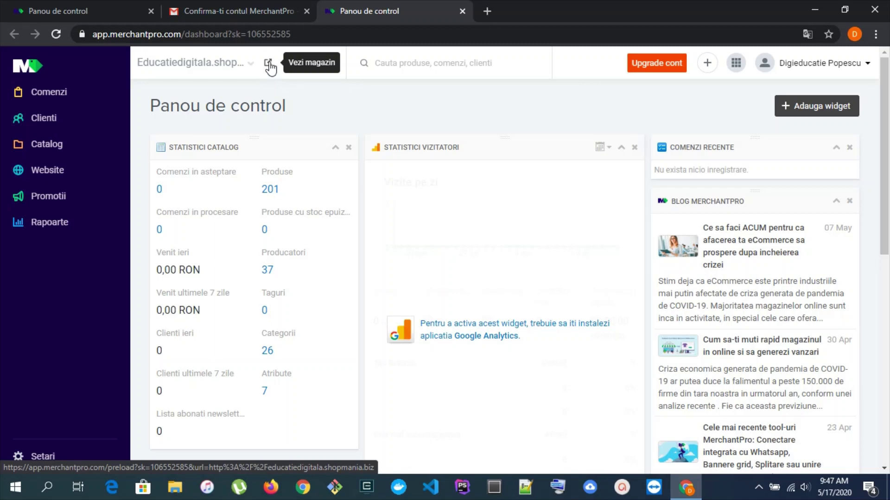
left_click(269, 65)
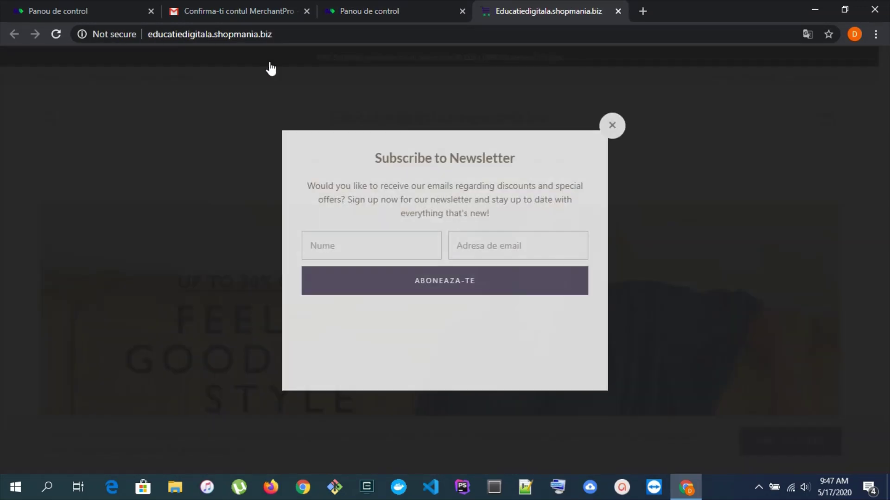
Dismiss the newsletter popup, accept cookies, browse the shop page, then return to the dashboard
left_click(611, 126)
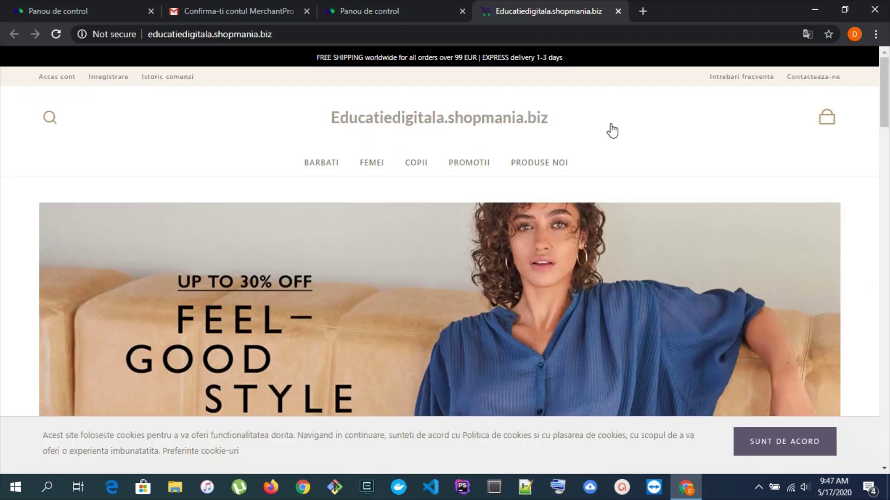
left_click(812, 444)
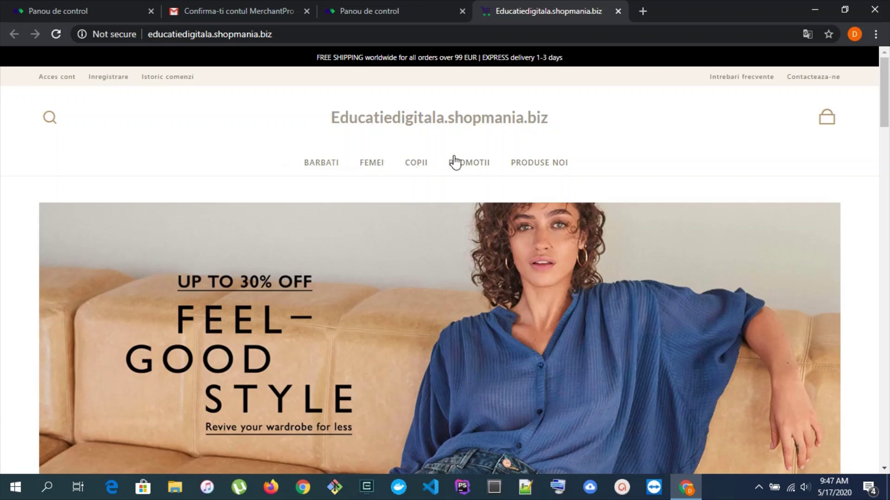
scroll(129, 179, "down", 12)
scroll(127, 176, "down", 15)
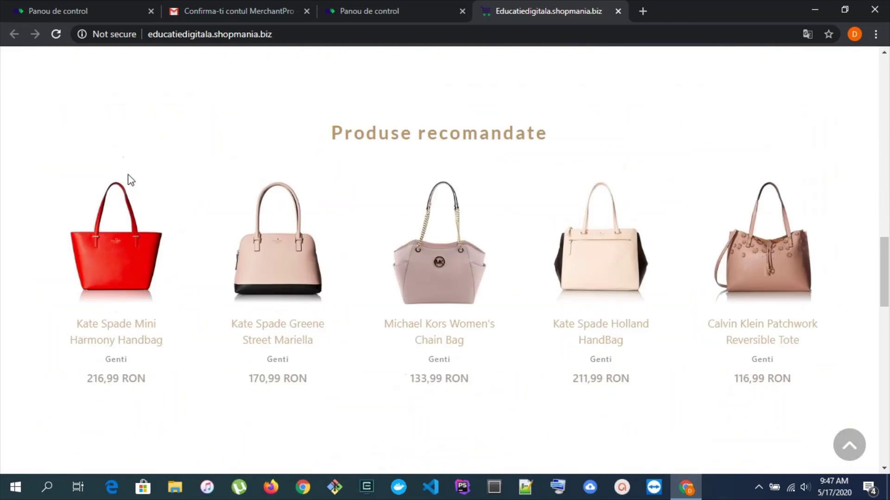
scroll(128, 176, "up", 20)
scroll(130, 181, "up", 2)
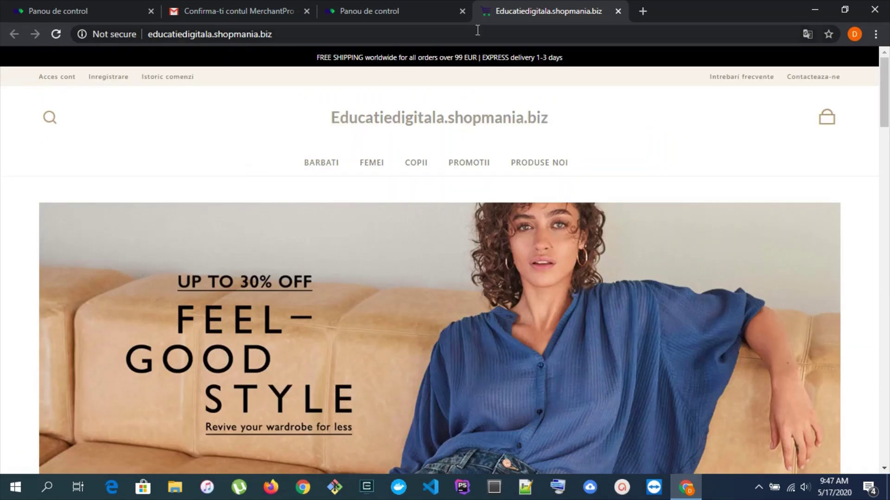
left_click(401, 3)
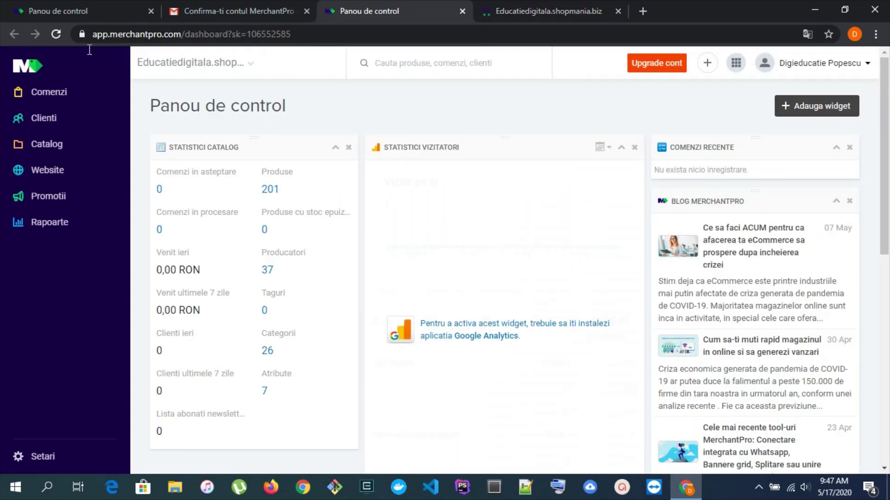
Open Catalog > Administrare categorii and review the demo category list
left_click(49, 146)
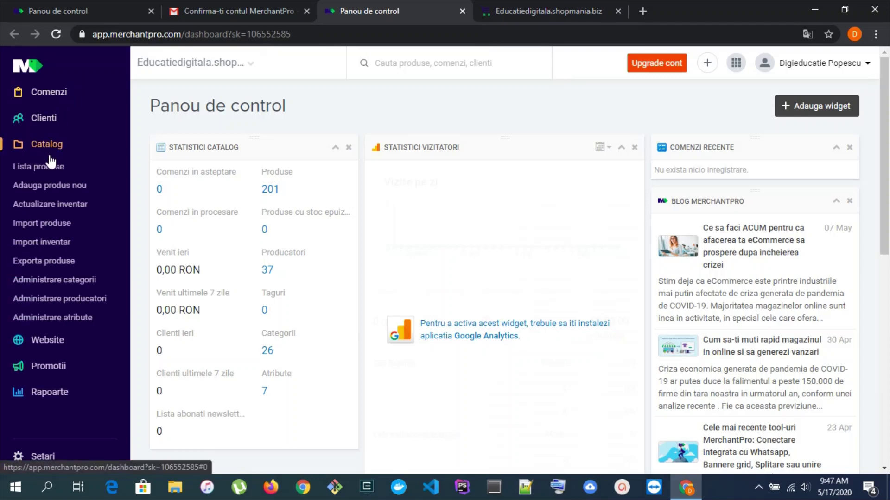
left_click(55, 280)
scroll(369, 340, "down", 5)
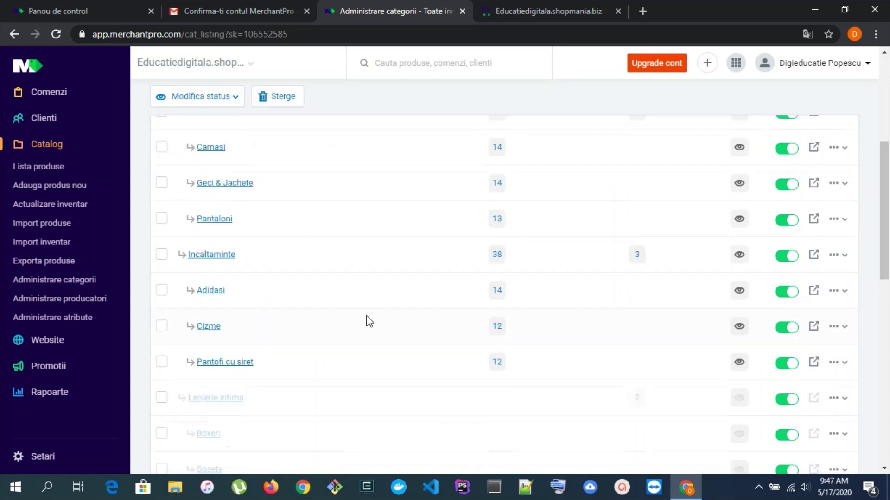
scroll(370, 324, "down", 12)
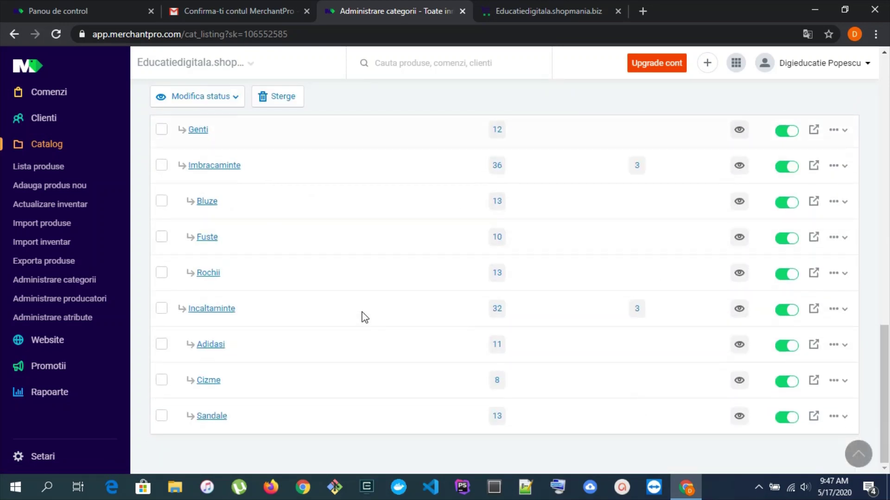
scroll(365, 318, "up", 15)
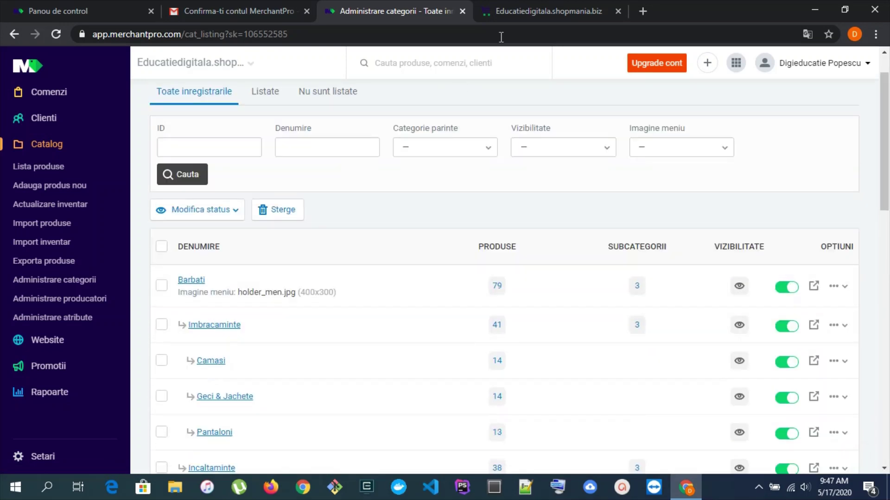
Delete all categories, including their subcategories and the 201 products
left_click(162, 247)
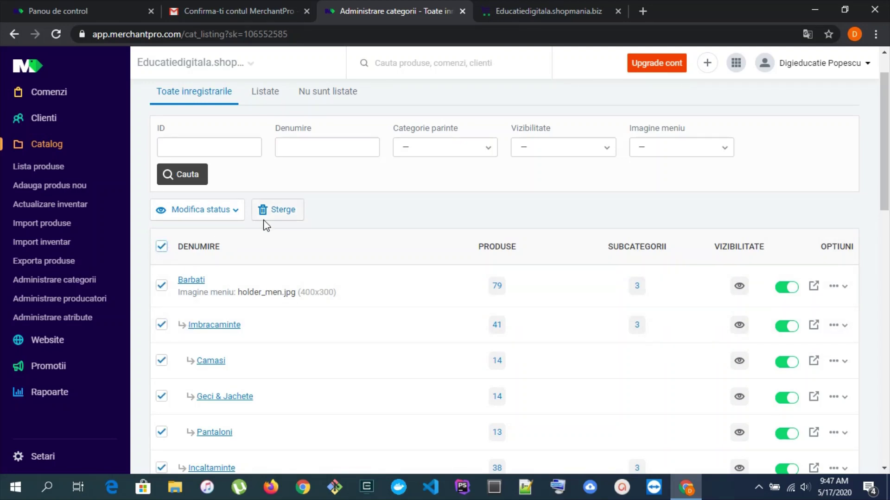
left_click(284, 208)
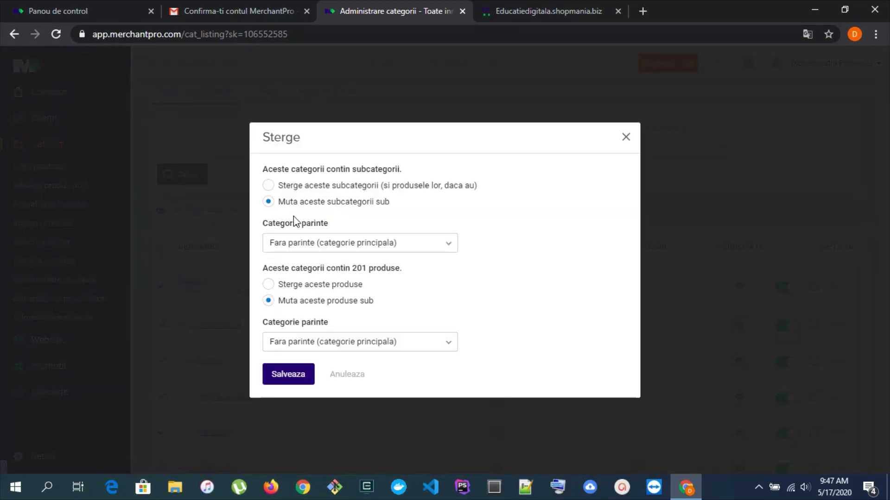
left_click(269, 185)
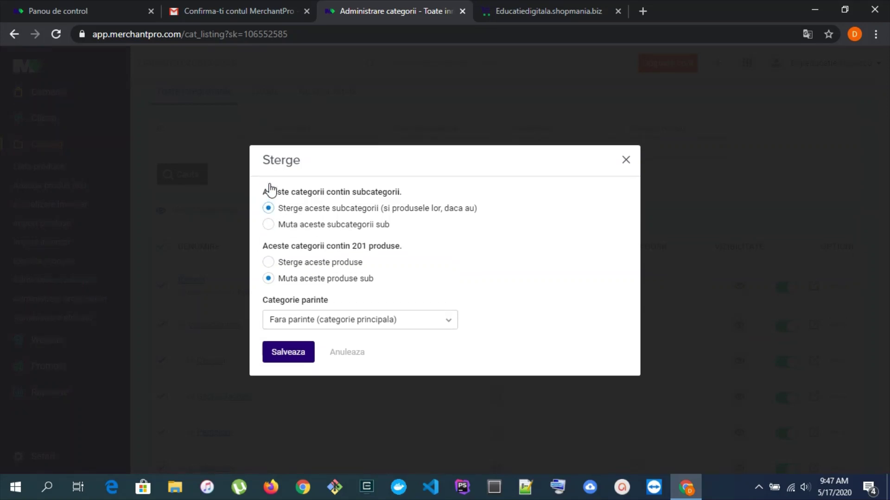
left_click(269, 263)
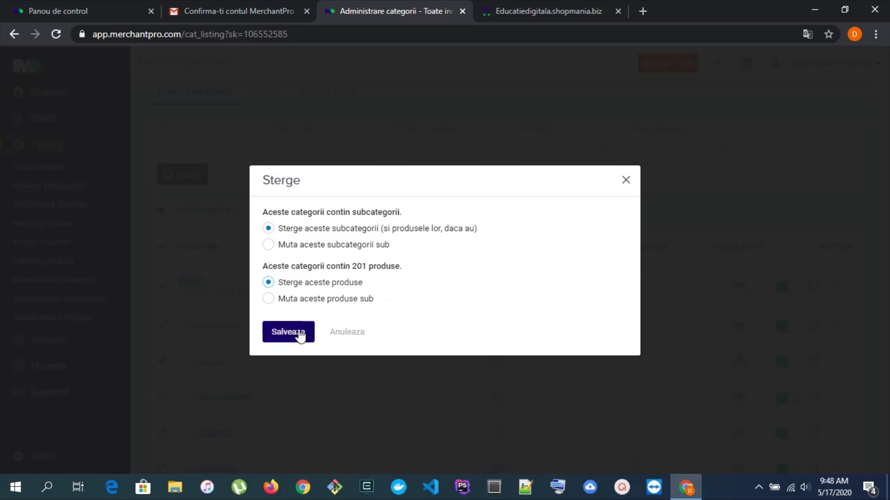
left_click(303, 333)
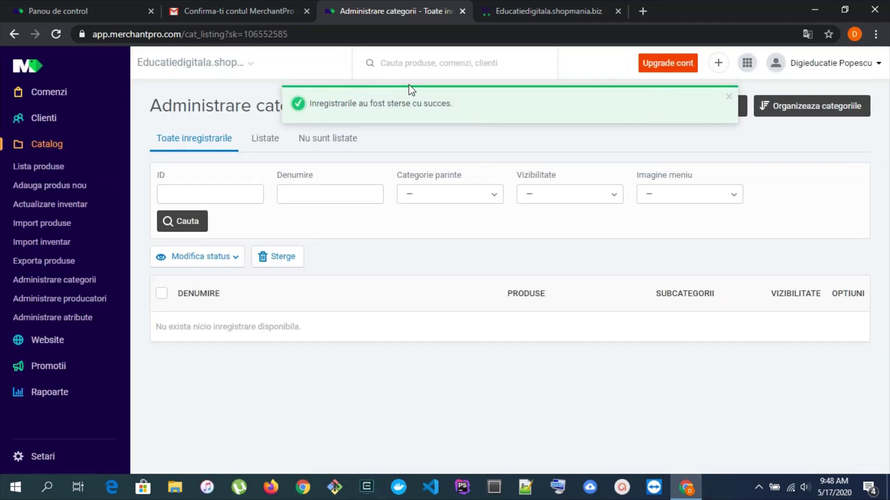
left_click(507, 11)
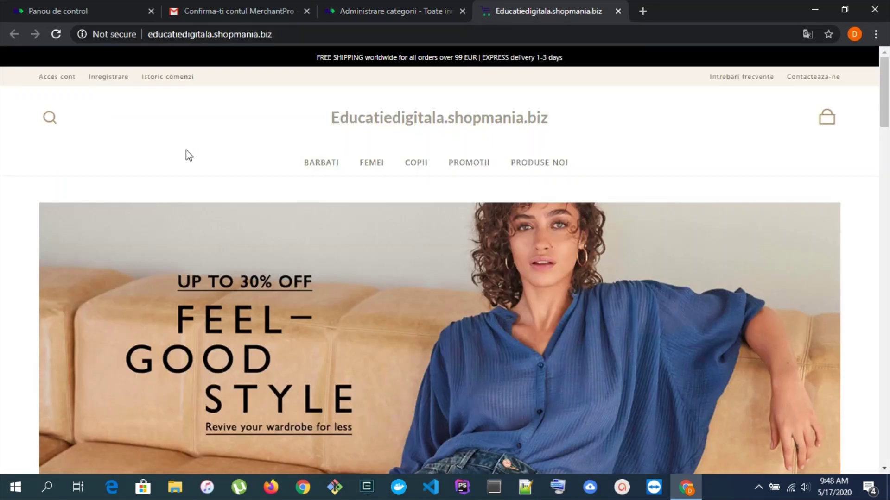
Reload the storefront to confirm the category menu is gone, then open Administrare producatori
key("F5")
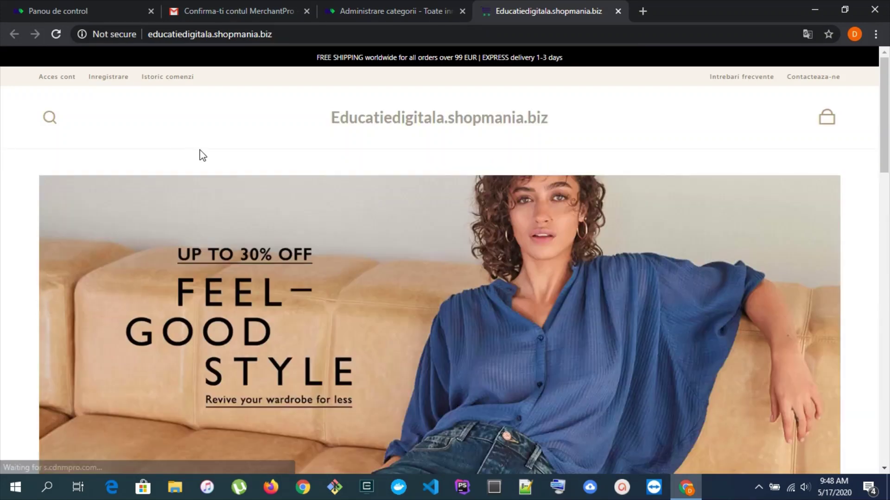
scroll(419, 216, "down", 10)
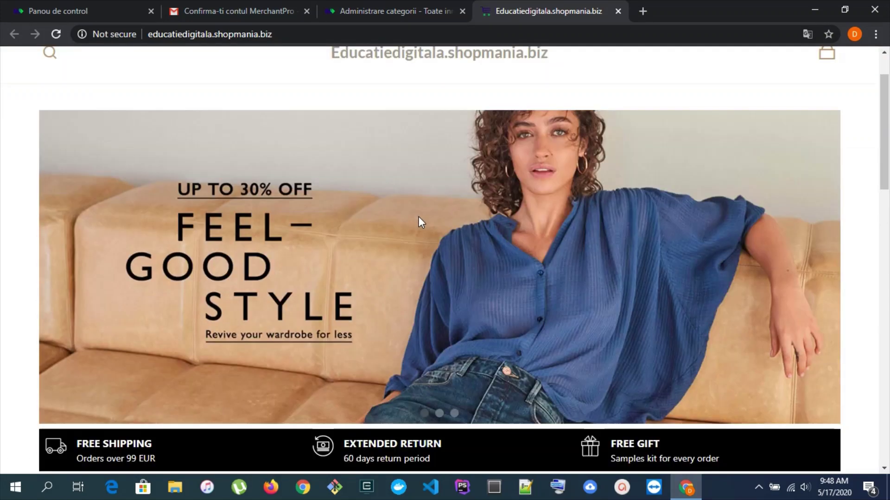
scroll(382, 168, "up", 10)
left_click(257, 2)
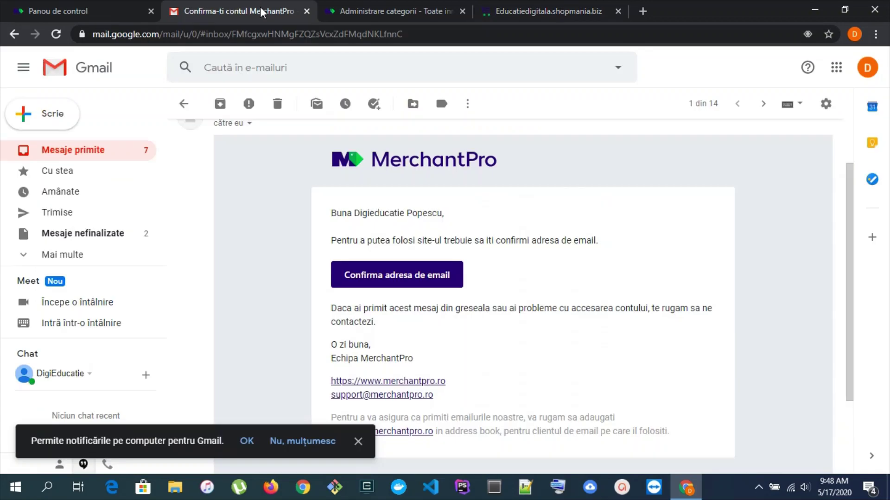
left_click(350, 9)
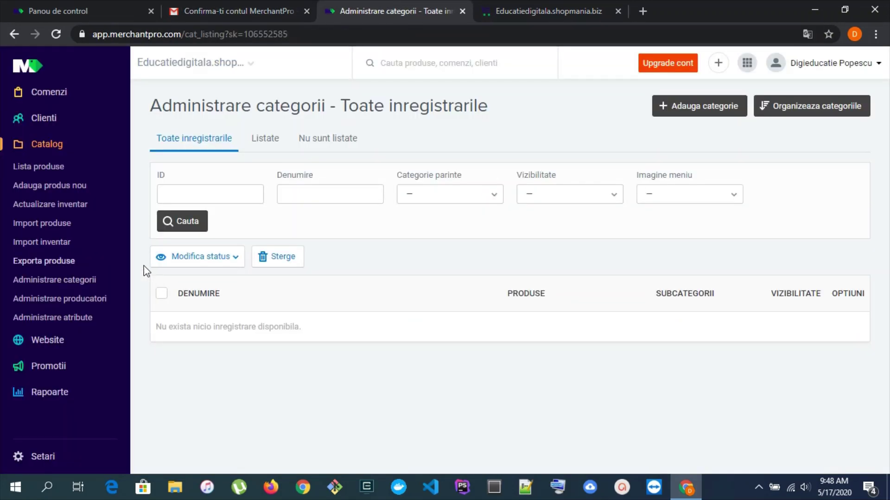
left_click(71, 299)
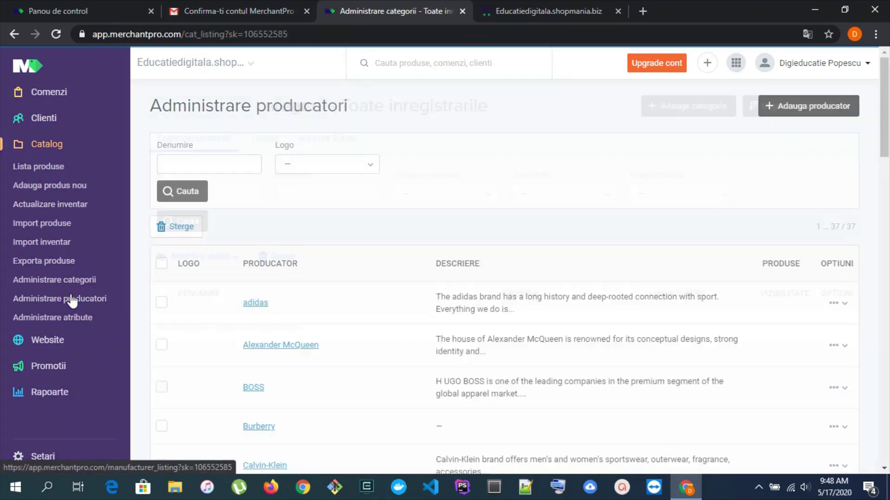
Select all 37 demo producers, delete them and confirm with OK
left_click(163, 267)
left_click(182, 231)
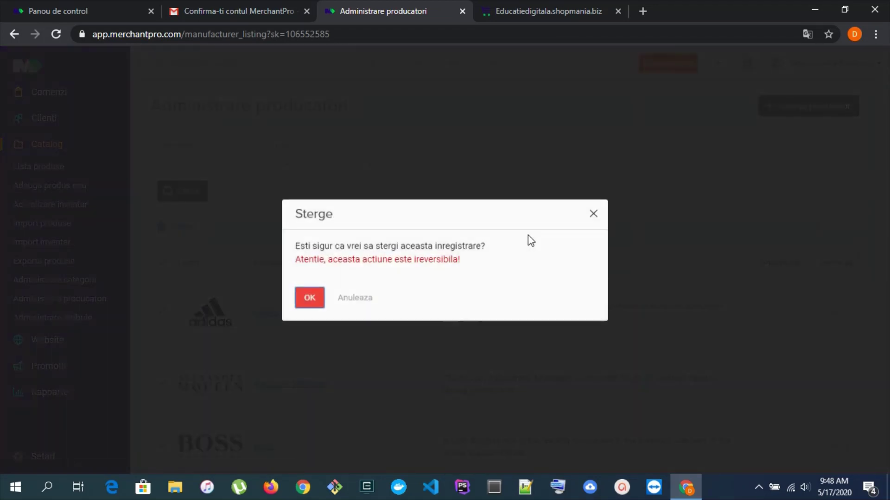
left_click(311, 300)
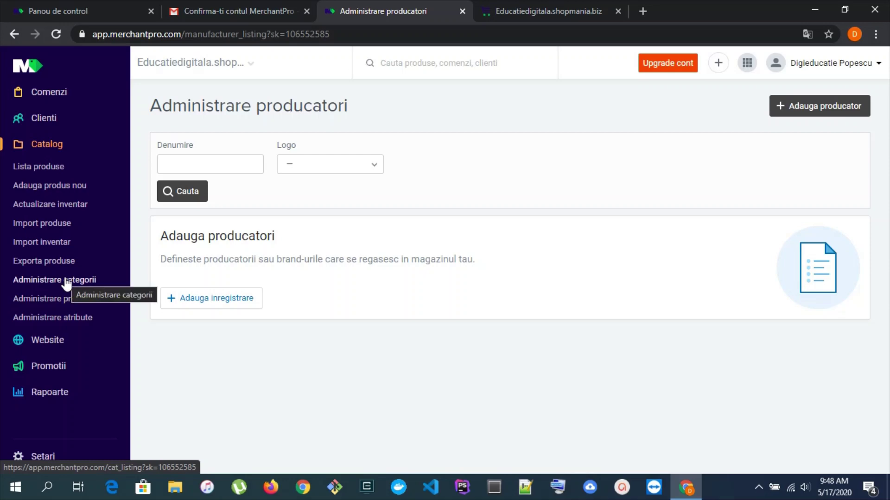
left_click(83, 281)
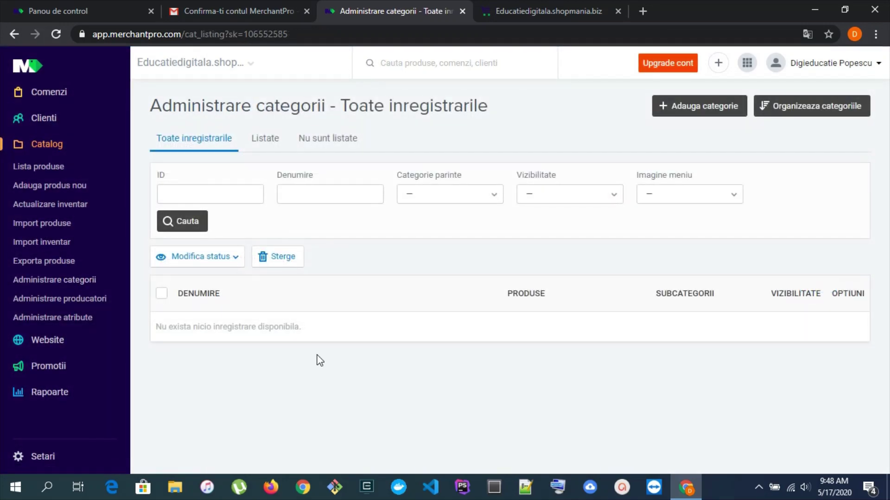
Create the categories Tutorial Software colaborare and Tutorial Software Util, then open Lista produse
left_click(703, 105)
left_click(424, 168)
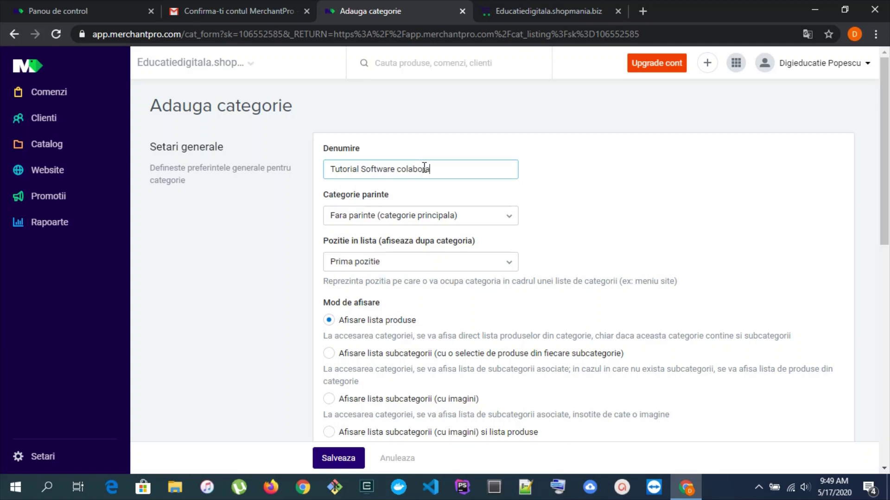
scroll(676, 259, "down", 4)
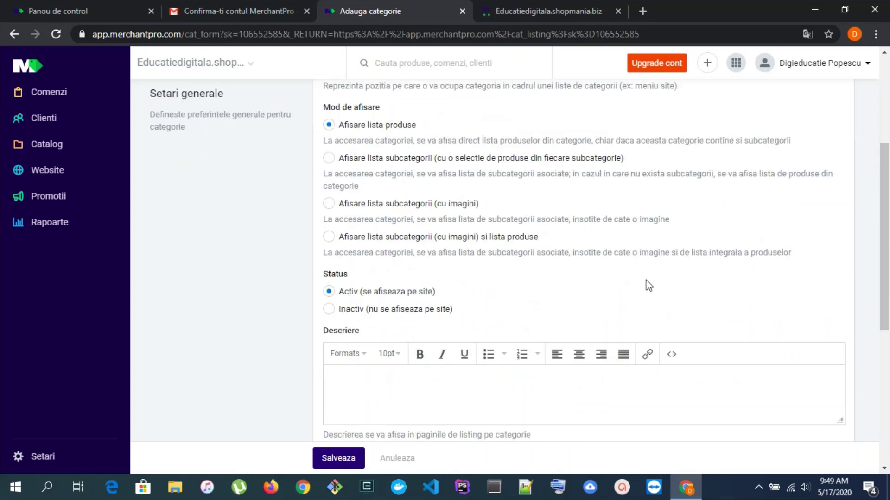
left_click(350, 458)
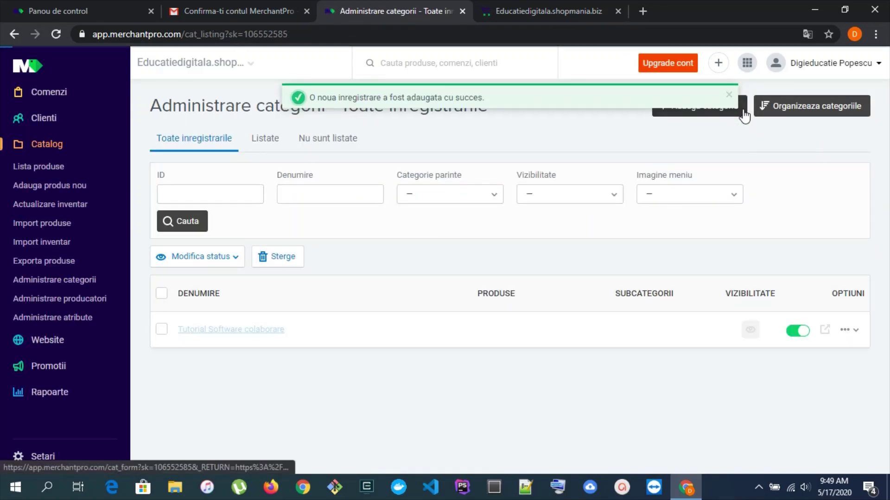
left_click(745, 113)
left_click(370, 169)
type("Tutorial Software Util")
left_click(352, 458)
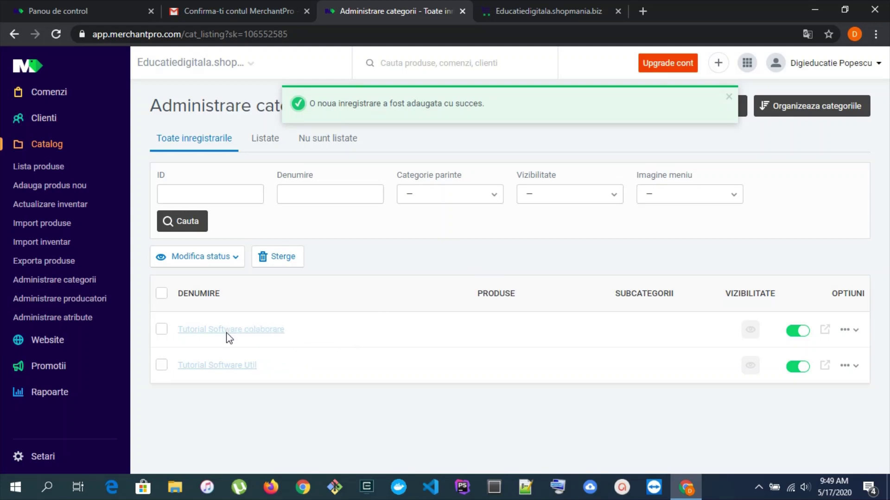
left_click(53, 168)
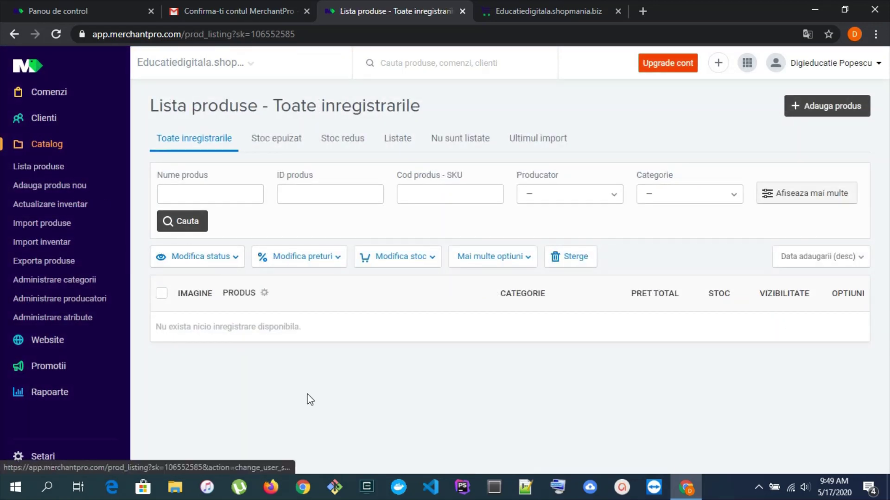
Start a new product Tutorial Emoji priced 20 RON and attach 75sec_emoji.jpg
left_click(807, 117)
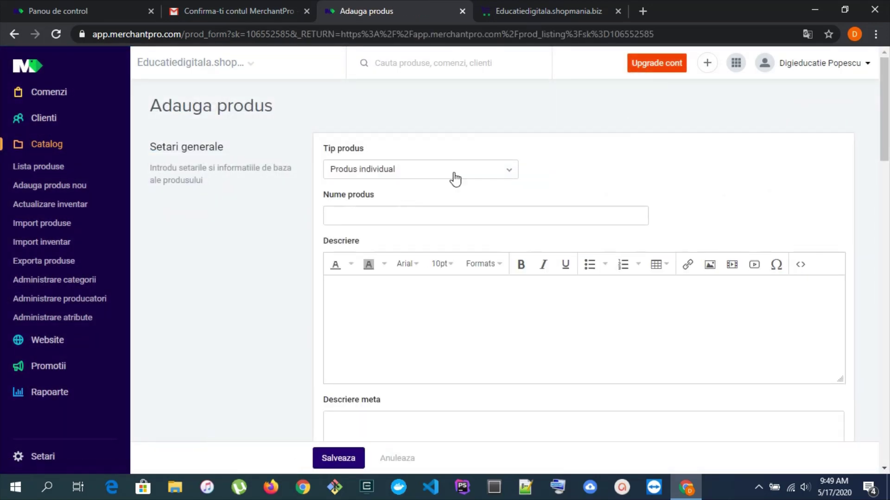
left_click(384, 220)
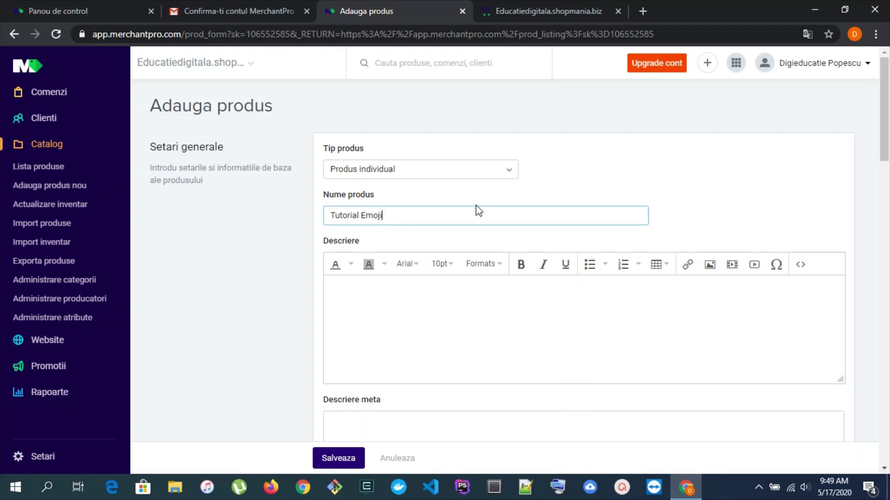
scroll(431, 241, "down", 9)
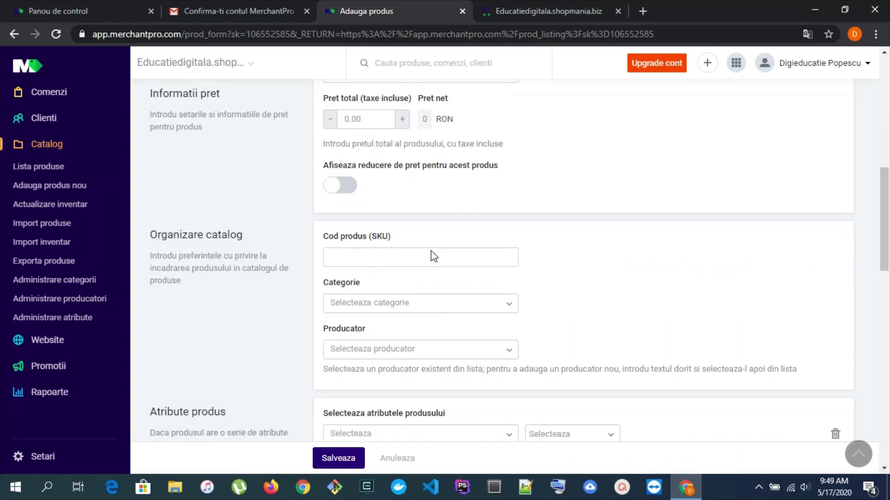
left_click(369, 120)
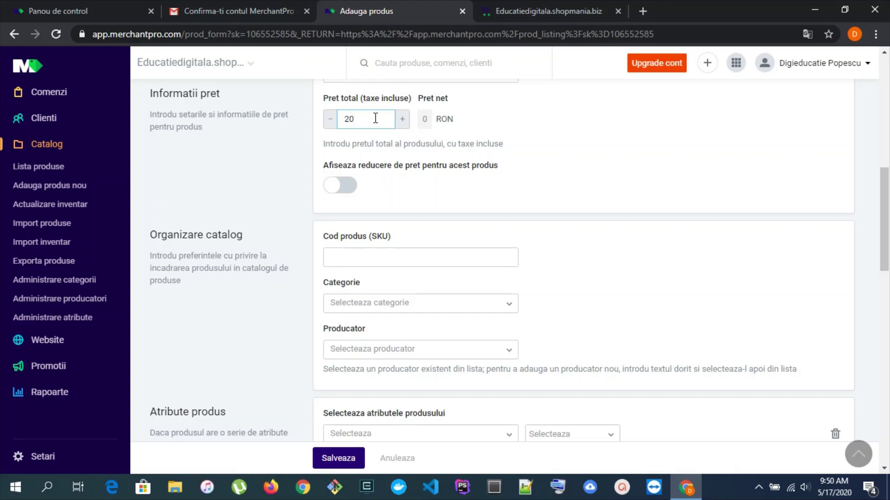
scroll(556, 162, "down", 13)
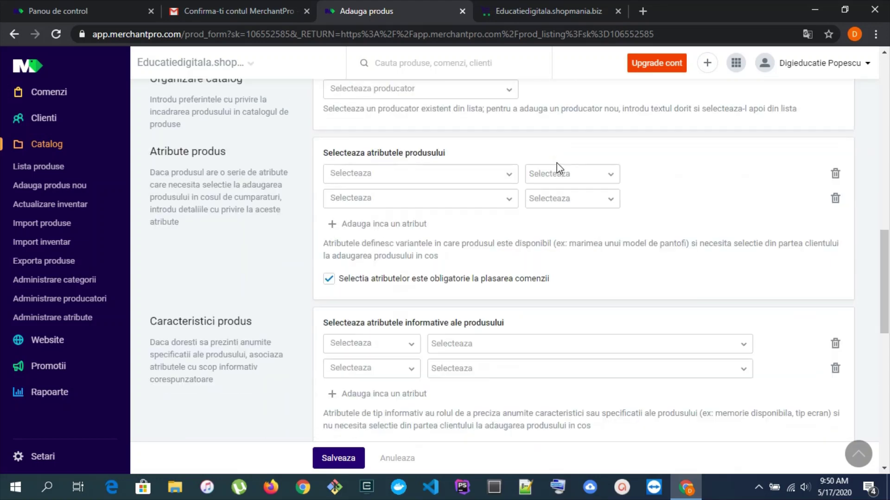
scroll(557, 163, "down", 1)
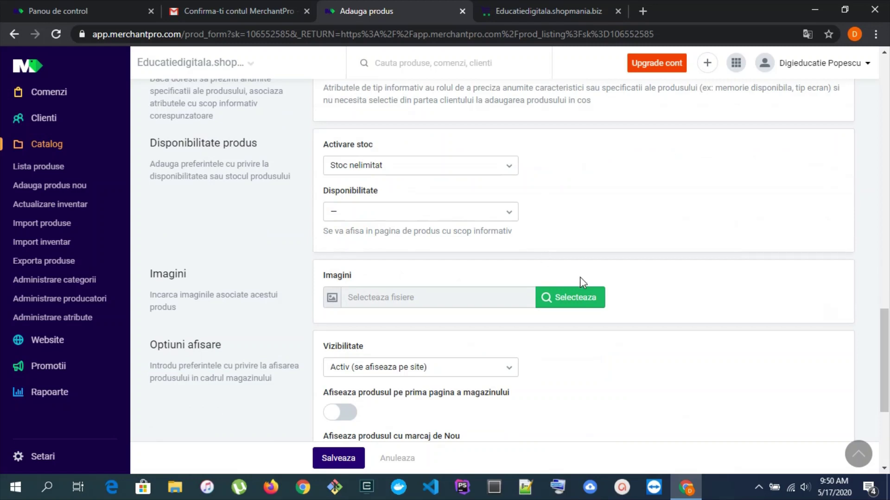
left_click(583, 306)
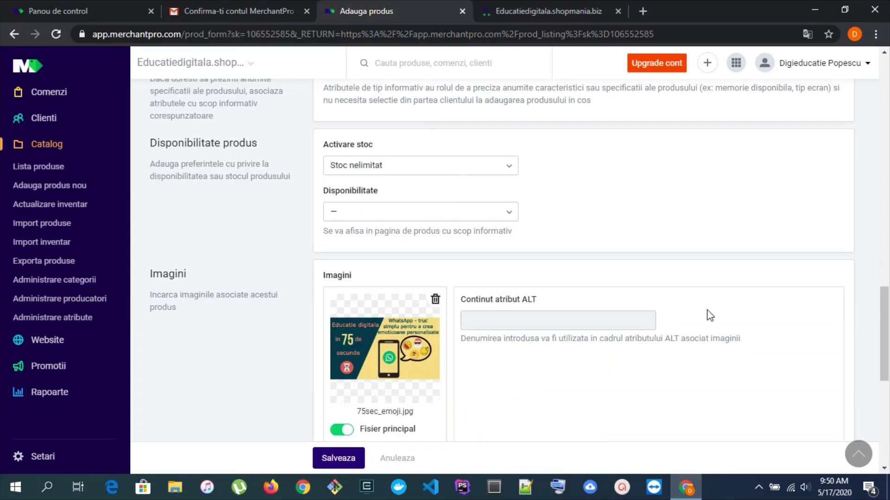
Assign Tutorial Emoji to Tutorial Software Util, save it, and check the category counts
scroll(695, 305, "down", 4)
scroll(533, 174, "down", 1)
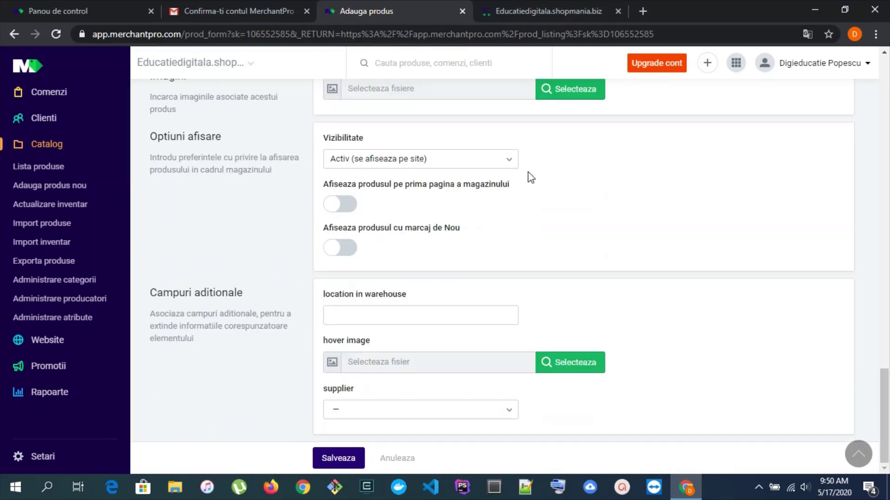
left_click(355, 458)
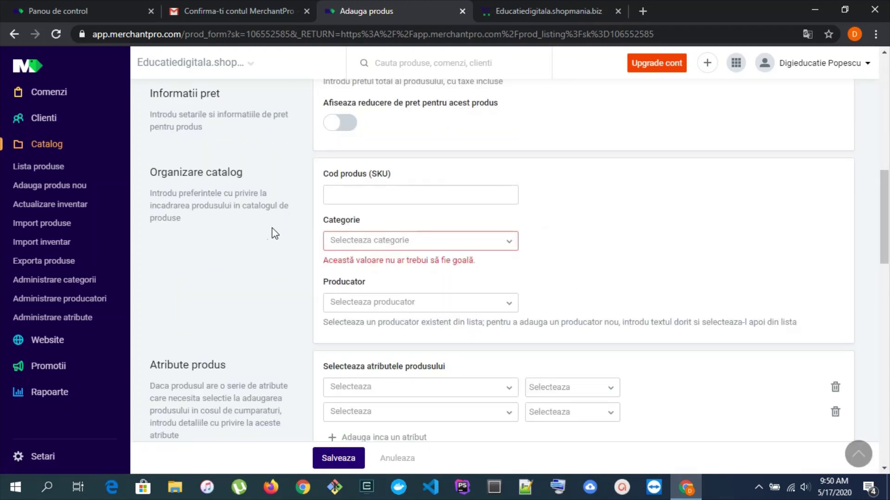
left_click(506, 249)
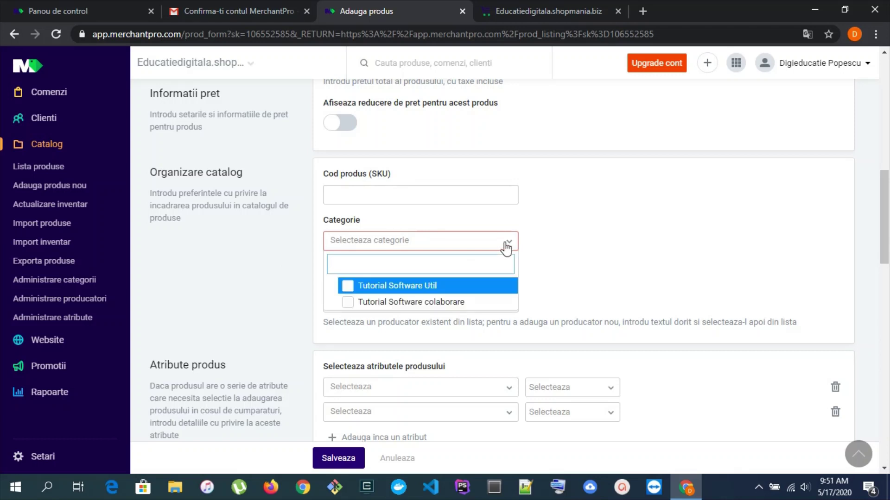
left_click(417, 292)
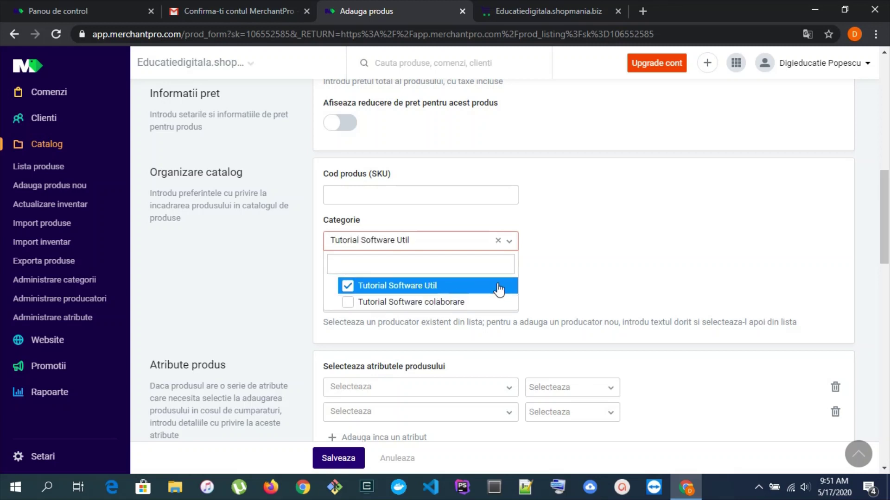
left_click(341, 458)
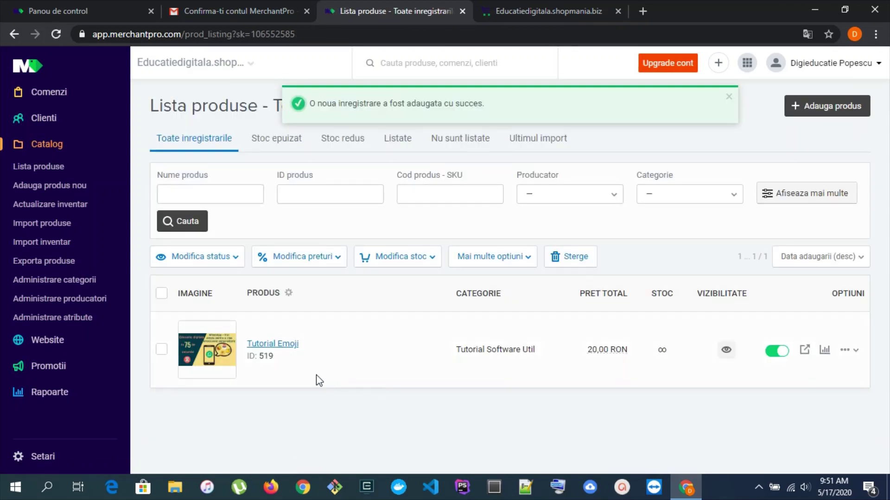
left_click(53, 284)
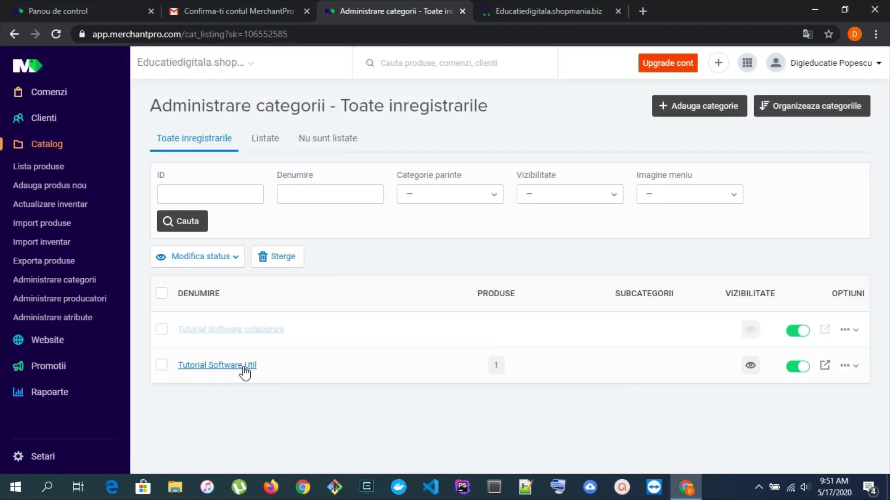
left_click(44, 173)
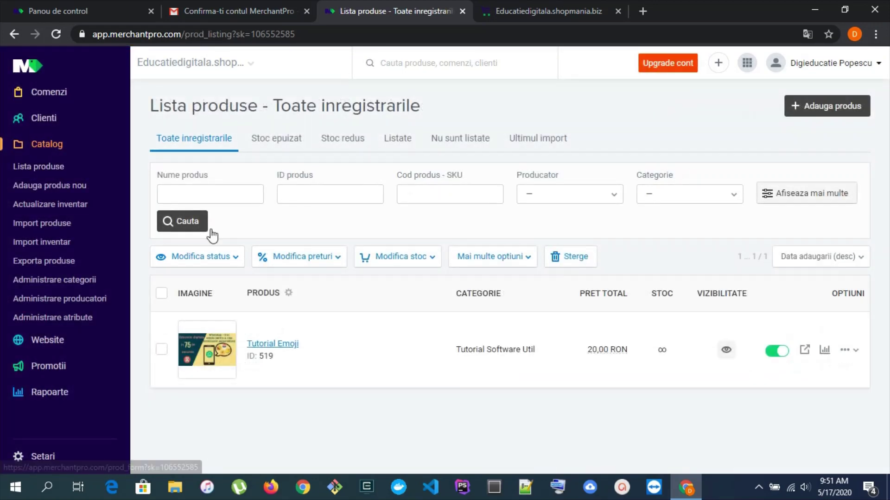
left_click(804, 111)
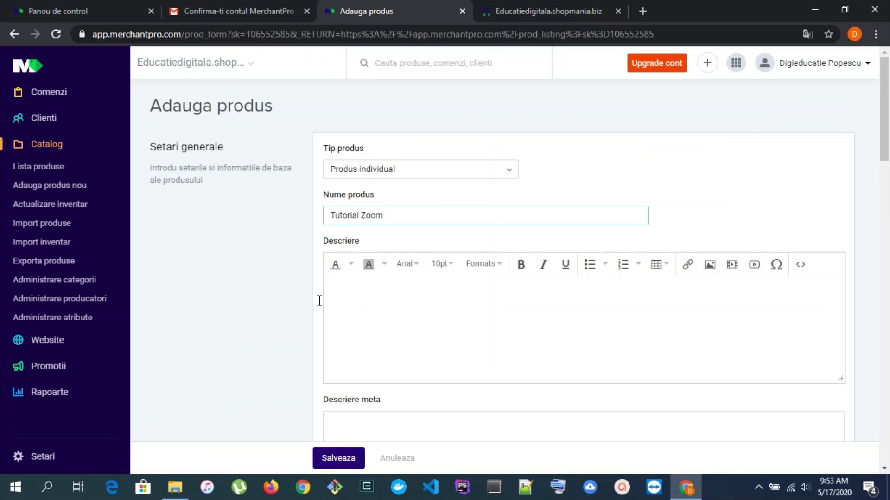
Price Tutorial Zoom at 50 RON with unlimited stock and attach teams_thumb_final - Copy.jpg
scroll(320, 301, "down", 10)
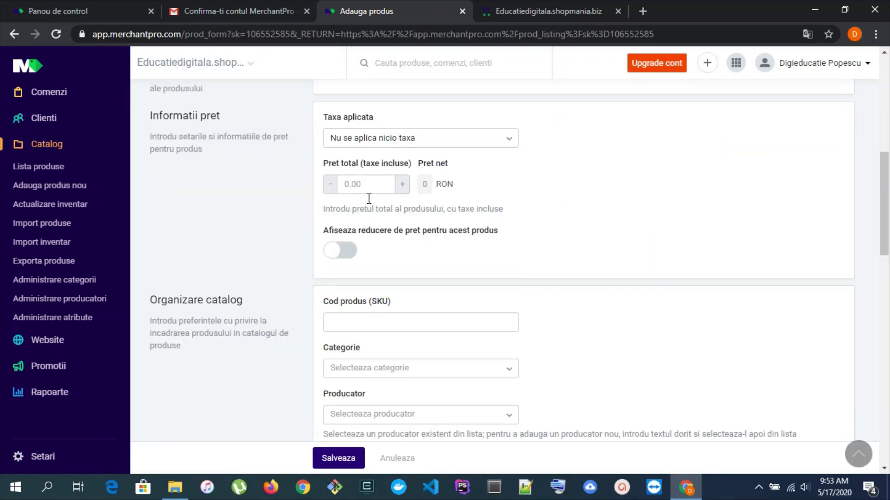
left_click(361, 185)
scroll(427, 225, "down", 12)
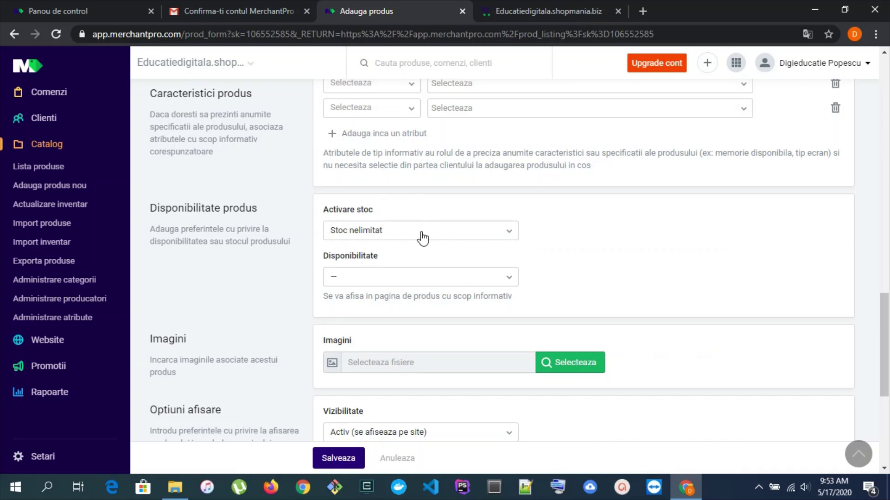
left_click(467, 236)
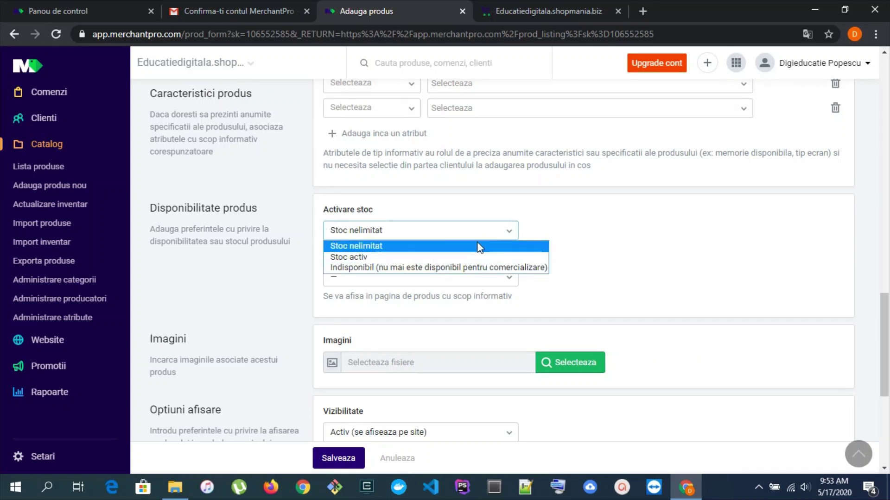
left_click(596, 217)
scroll(484, 310, "down", 3)
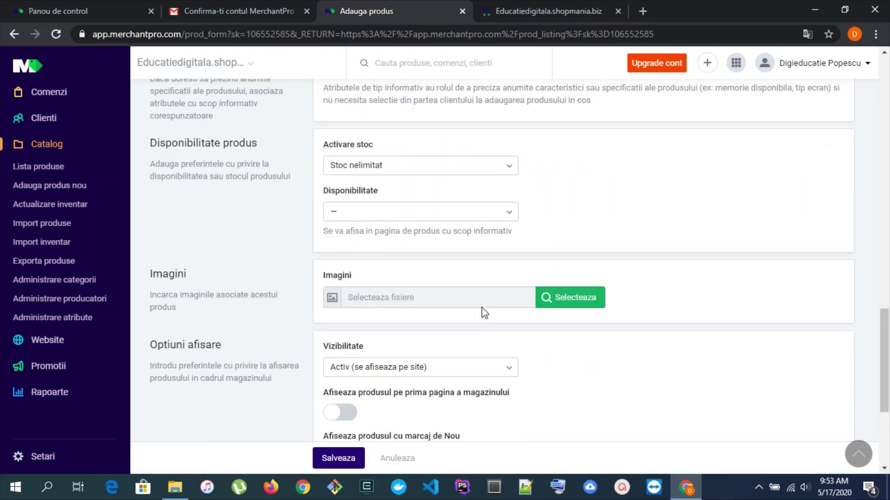
left_click(570, 233)
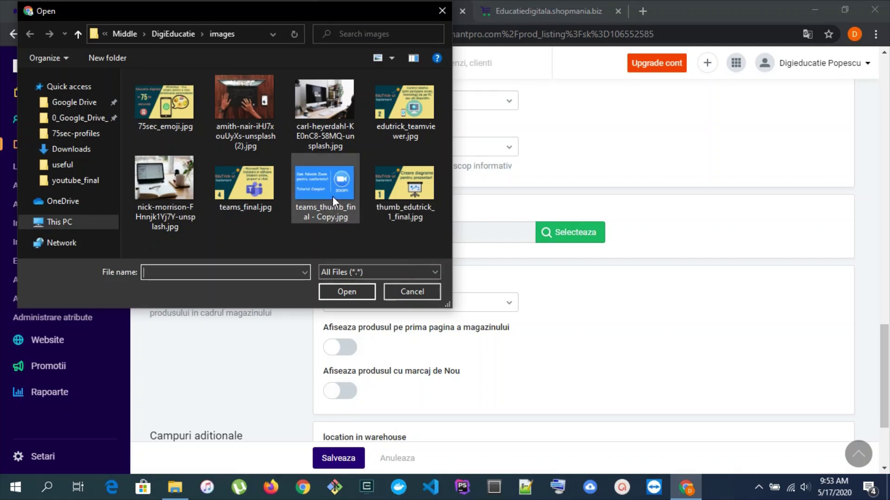
left_click(333, 196)
double_click(329, 199)
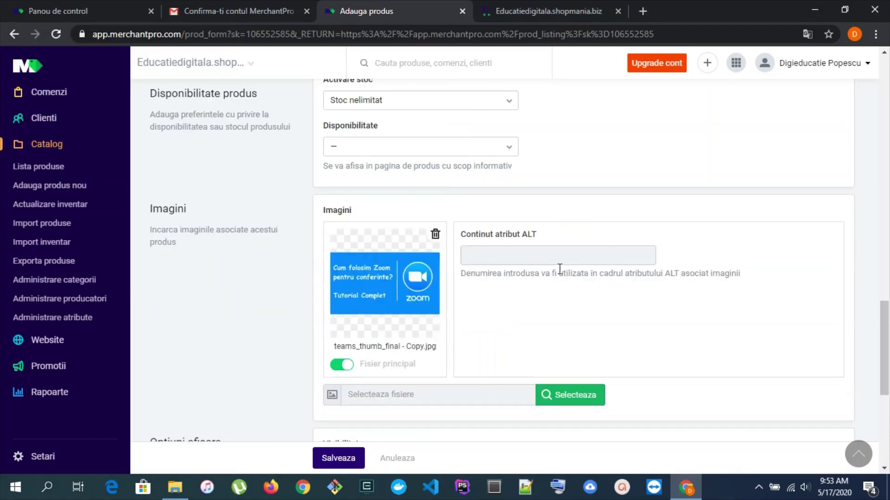
Put Tutorial Zoom in the Tutorial Software colaborare category and save the product
scroll(675, 295, "down", 6)
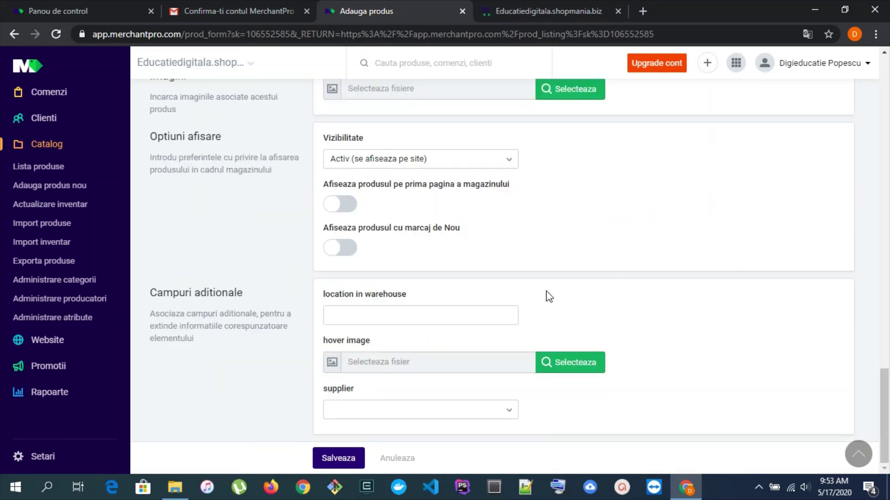
key("ctrl+f")
type("cate")
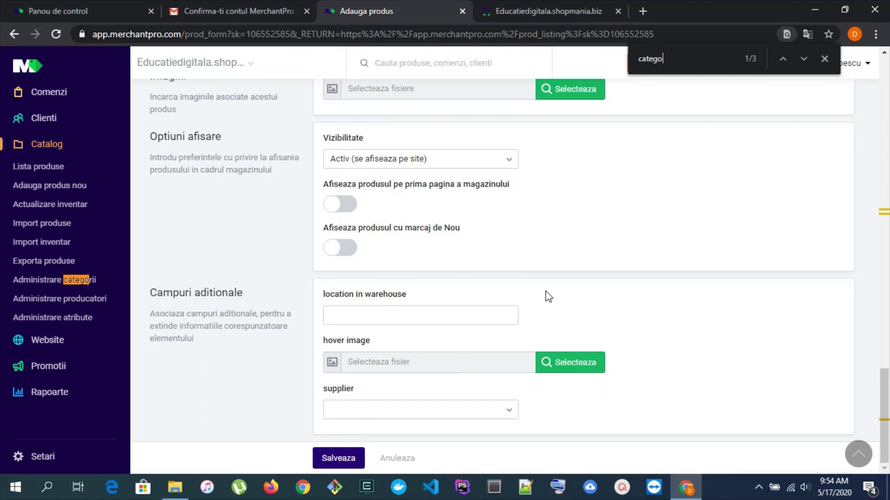
type("go")
key("Return")
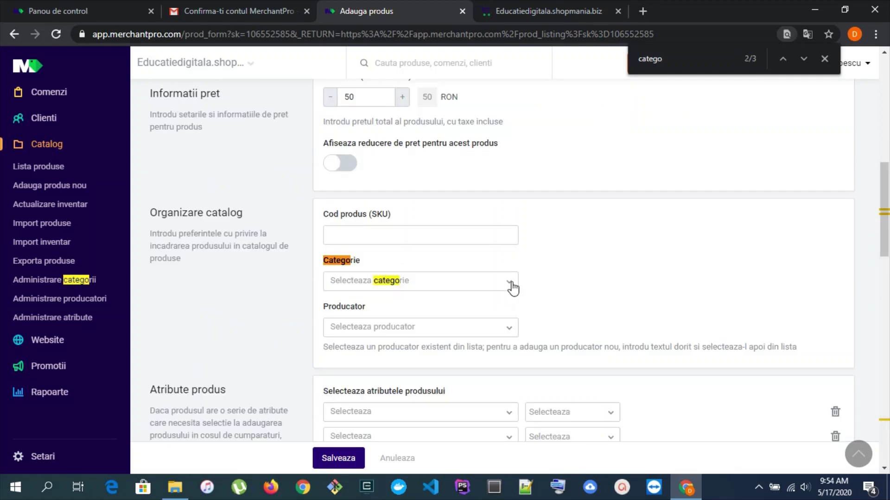
left_click(511, 288)
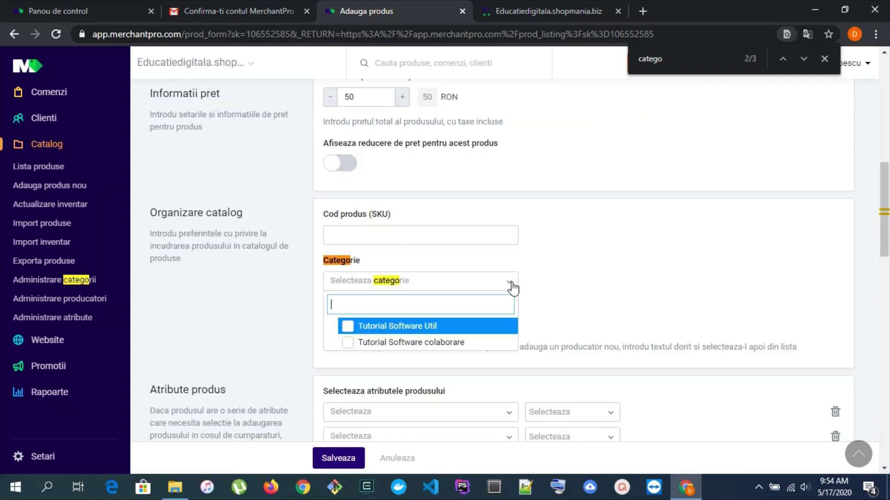
left_click(347, 343)
left_click(817, 58)
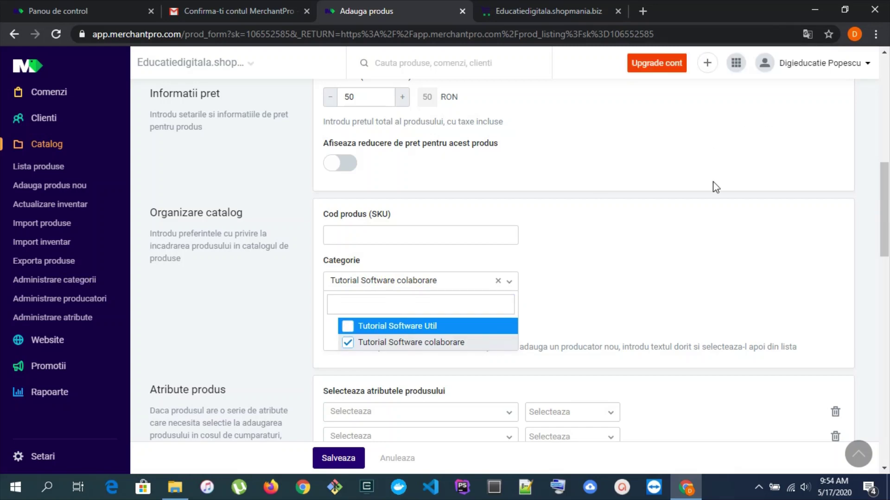
scroll(612, 232, "down", 15)
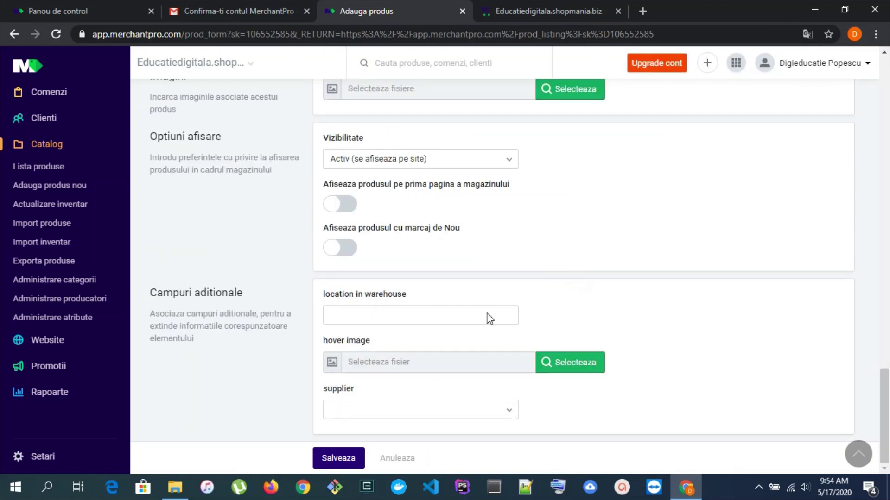
left_click(348, 457)
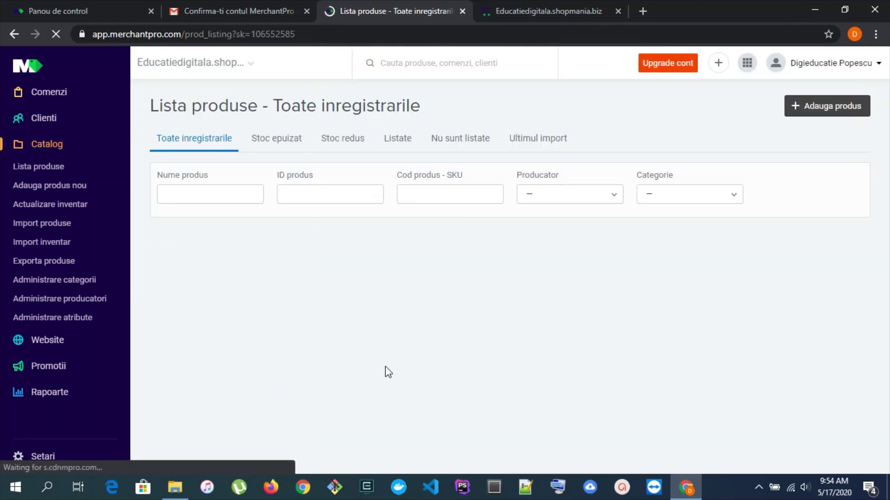
Open Administrare categorii to see both tutorial categories holding one product each
scroll(431, 364, "down", 1)
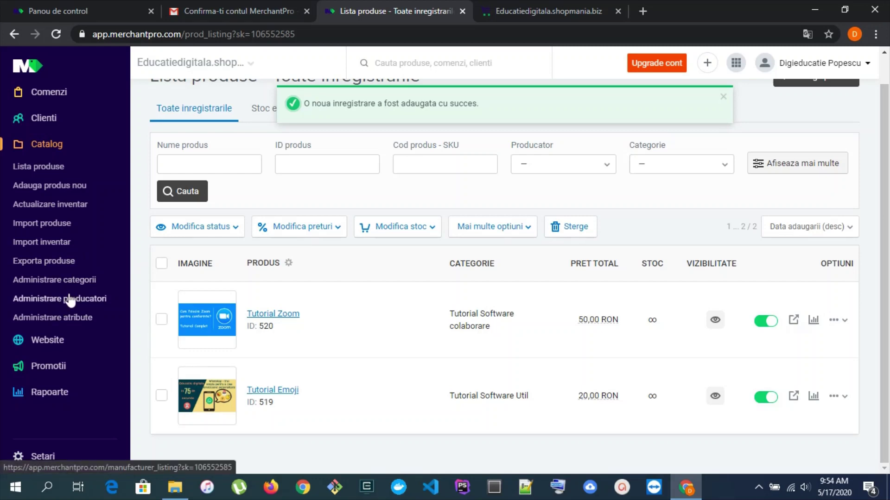
left_click(63, 281)
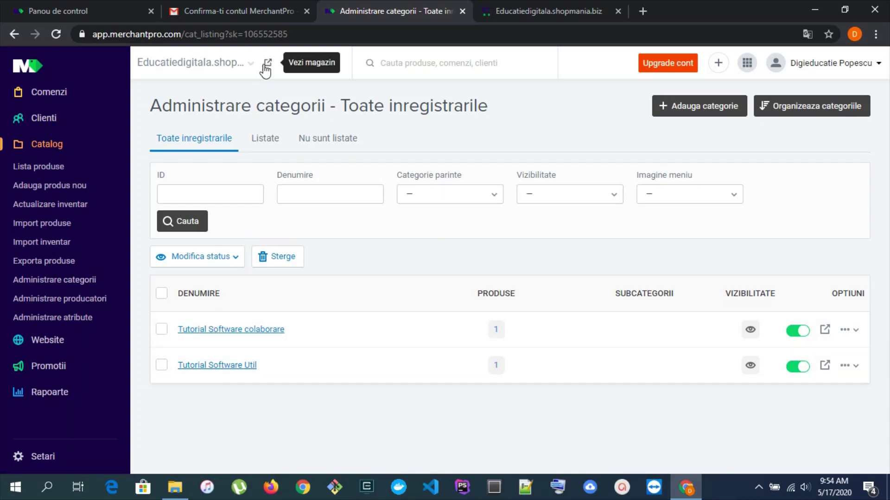
View Tutorial Emoji at 20,00 RON in the storefront's Tutorial Software Util category, then return to category admin
left_click(267, 64)
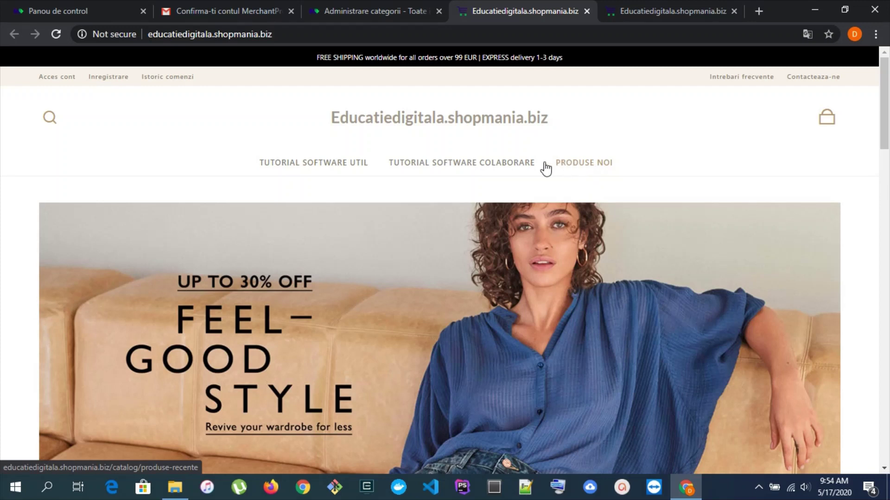
left_click(341, 170)
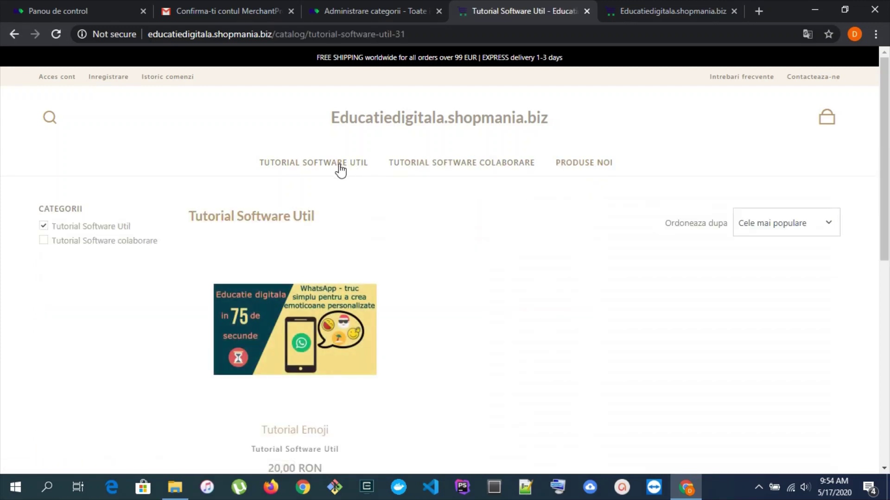
scroll(480, 265, "down", 1)
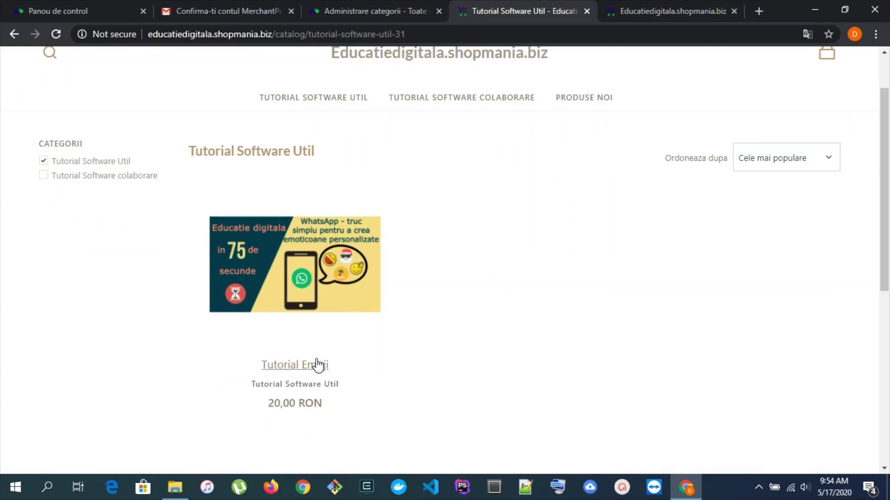
left_click(305, 289)
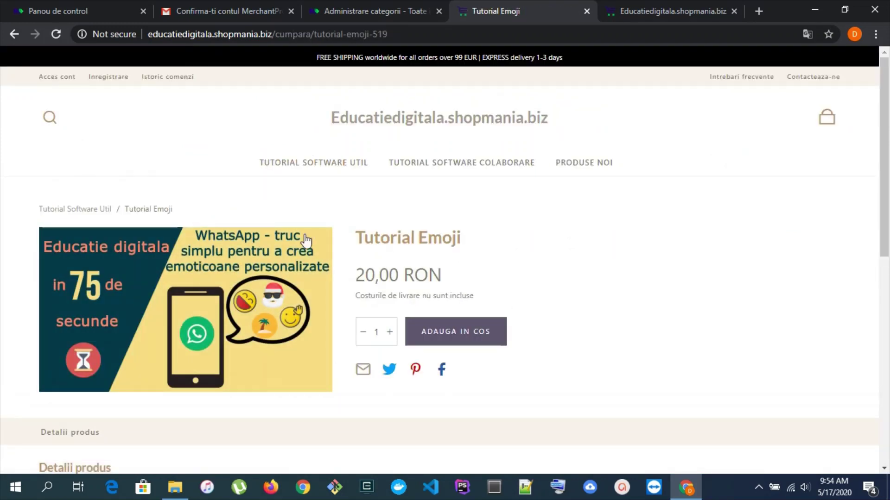
scroll(249, 294, "down", 3)
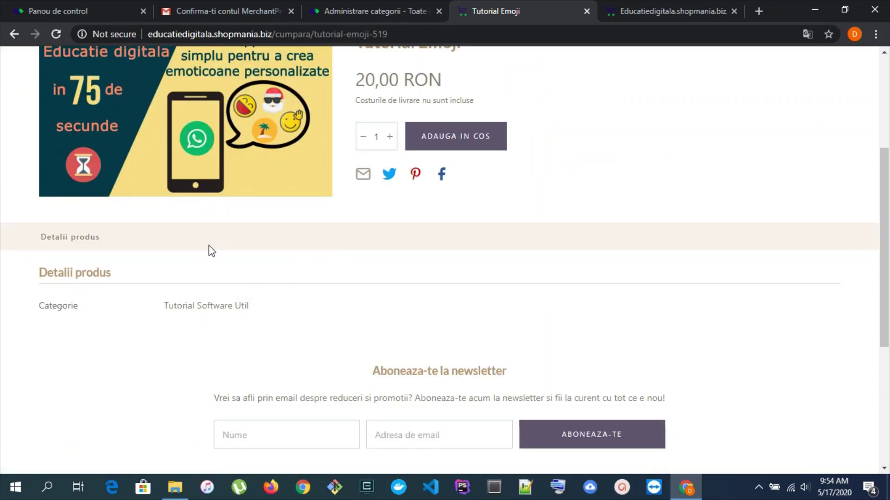
scroll(391, 280, "up", 3)
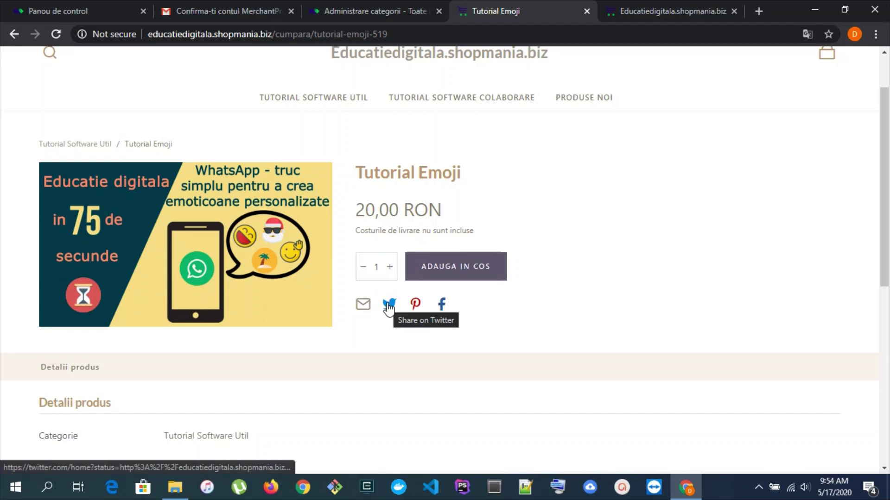
scroll(648, 236, "up", 2)
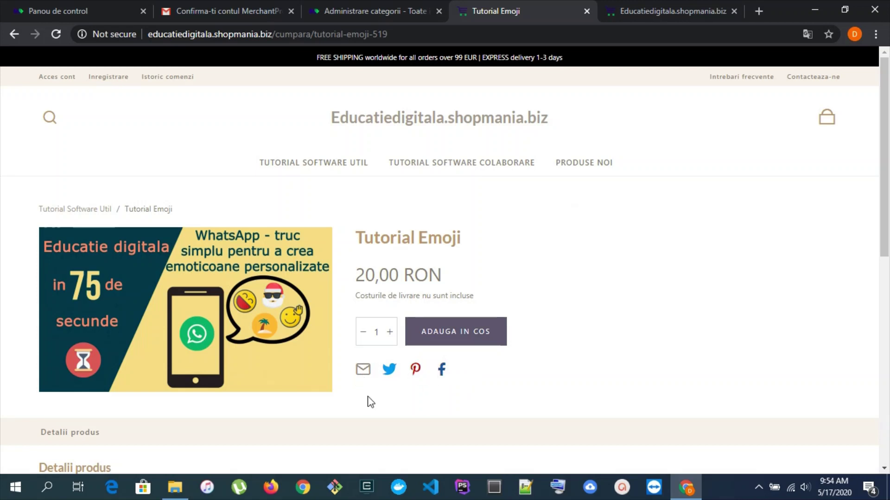
left_click(393, 9)
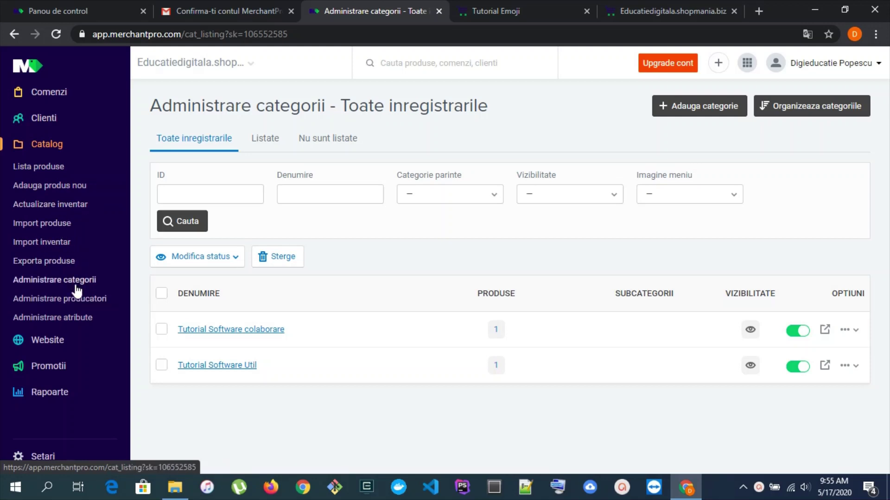
Open the Website > Bannere list of 33 banners, then view the storefront homepage
left_click(53, 343)
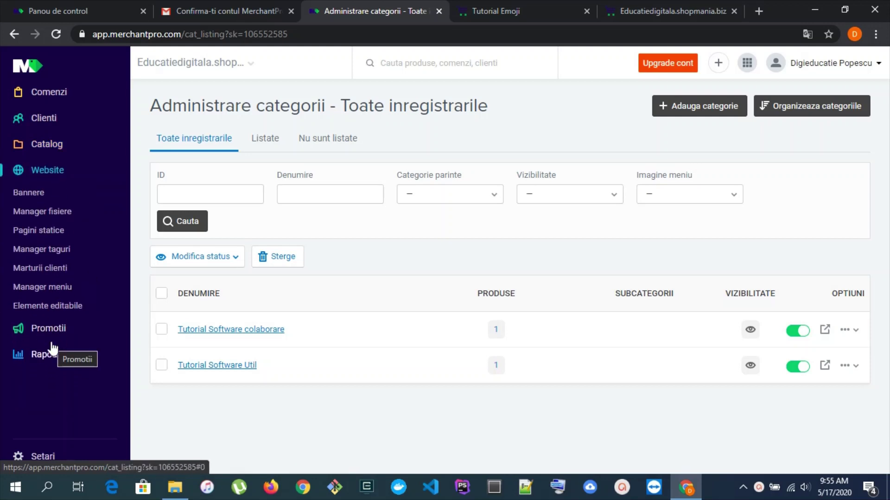
left_click(34, 197)
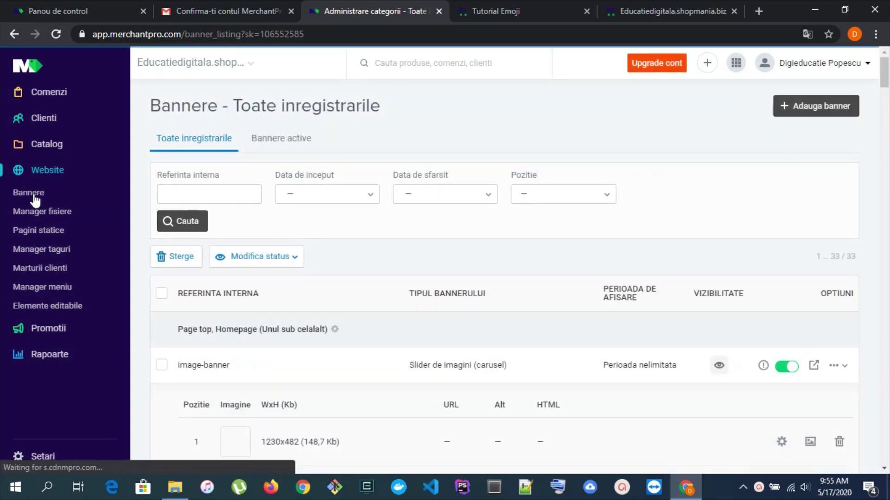
left_click(44, 178)
left_click(44, 178)
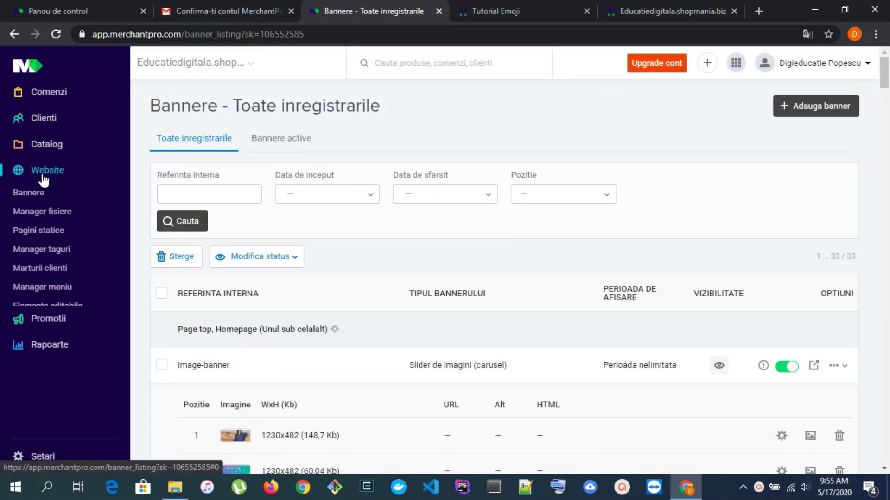
scroll(495, 234, "down", 10)
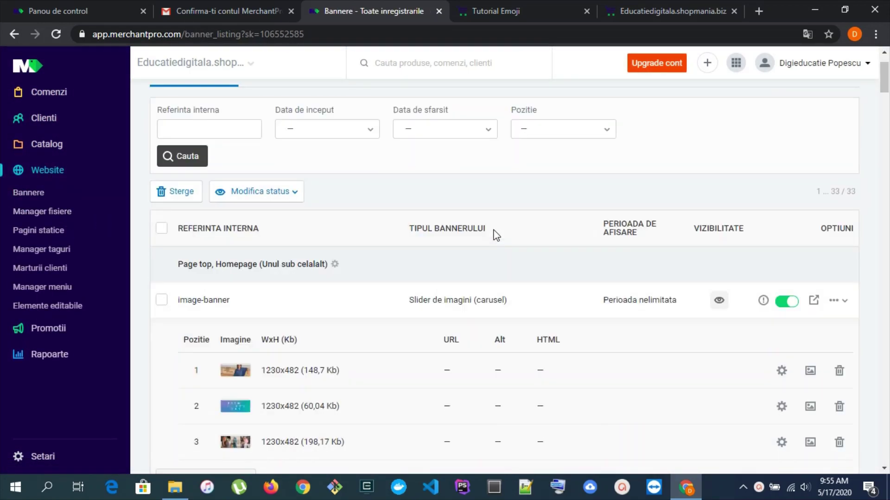
scroll(498, 237, "up", 10)
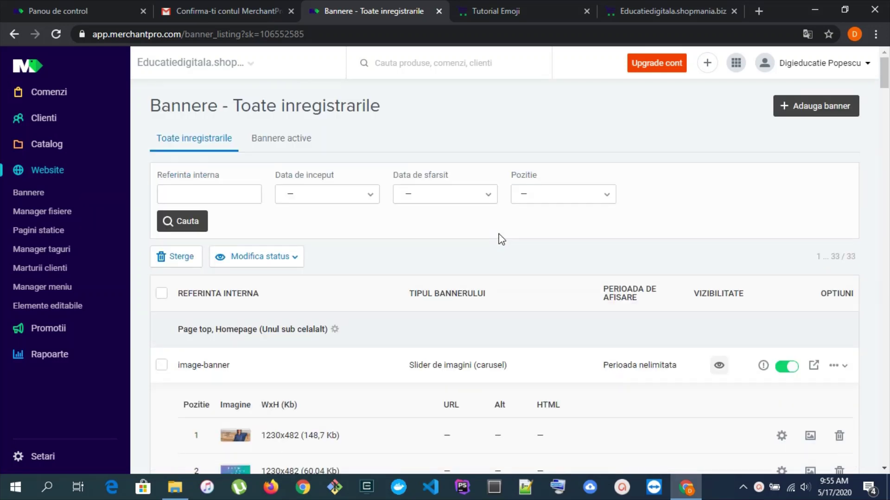
left_click(637, 18)
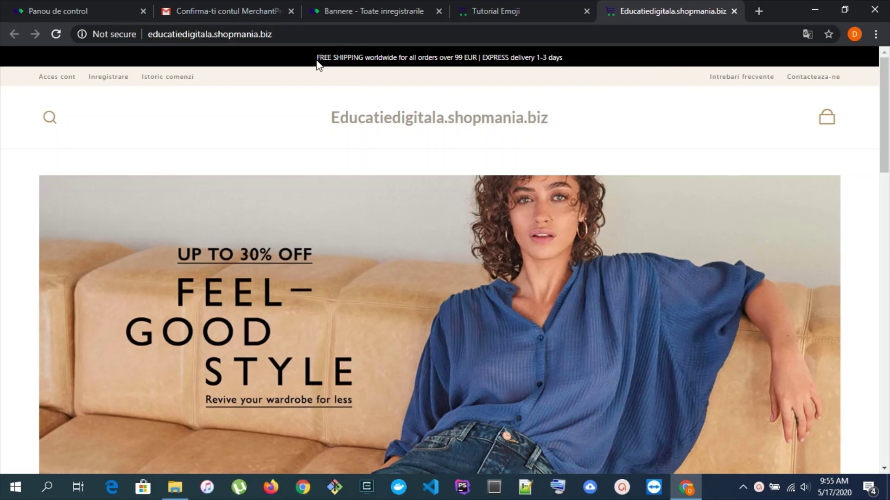
Search the banner list for 'FREE SHIPPING worldwide' and trace it to the Bara info banner
left_click_drag(318, 58, 397, 55)
key("ctrl+c")
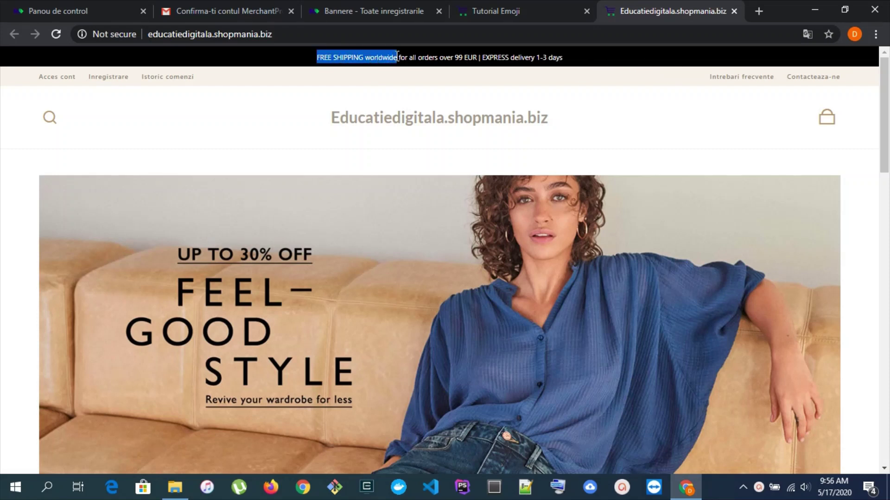
left_click(421, 16)
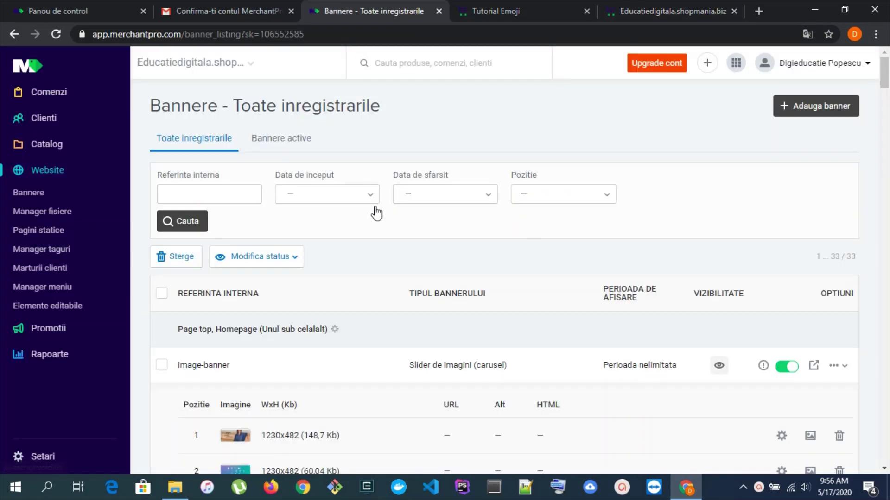
key("ctrl+f")
key("ctrl+v")
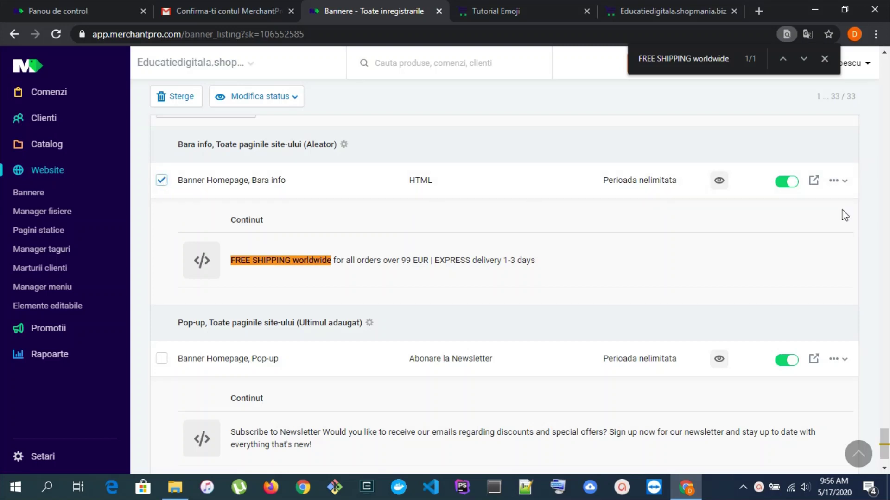
left_click(839, 181)
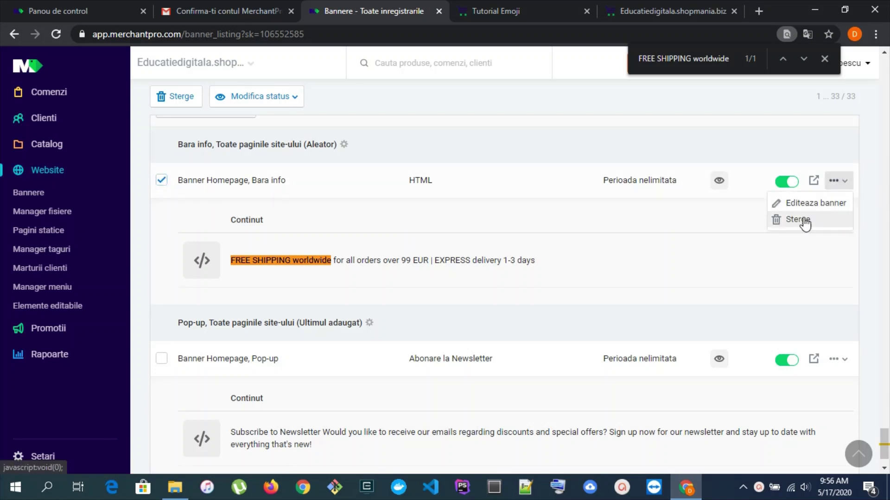
left_click(250, 256)
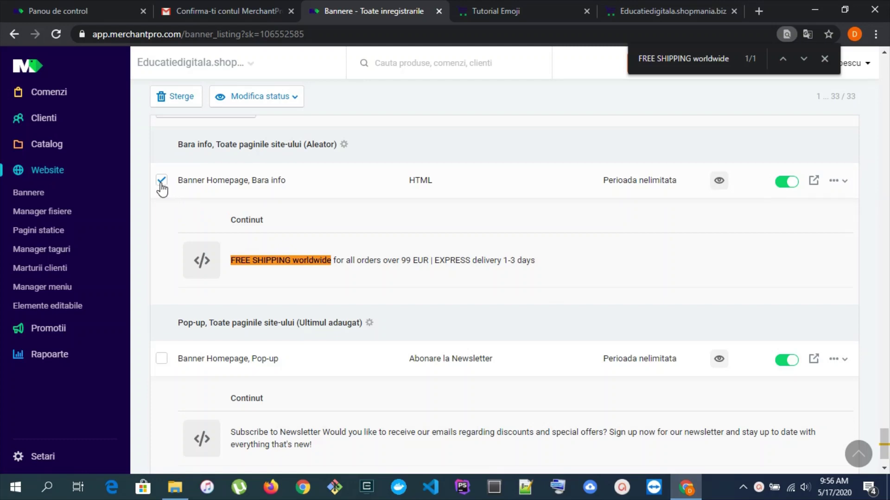
scroll(394, 234, "up", 20)
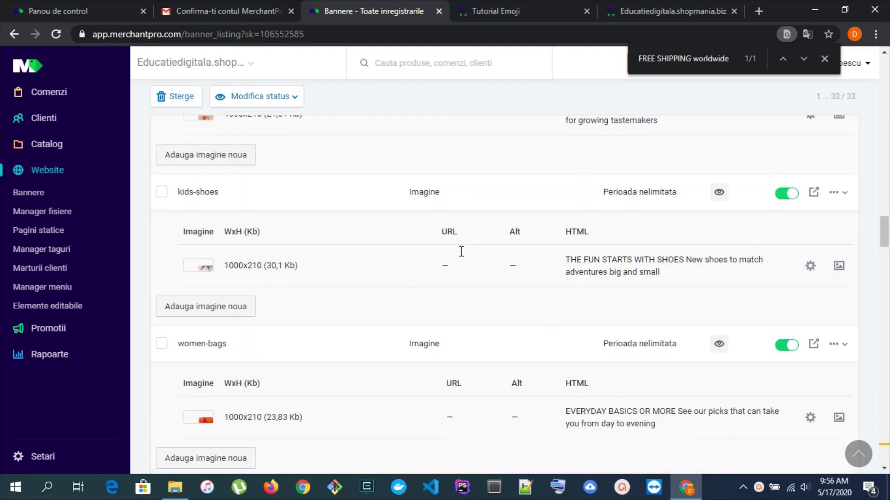
scroll(463, 255, "up", 10)
scroll(467, 262, "up", 10)
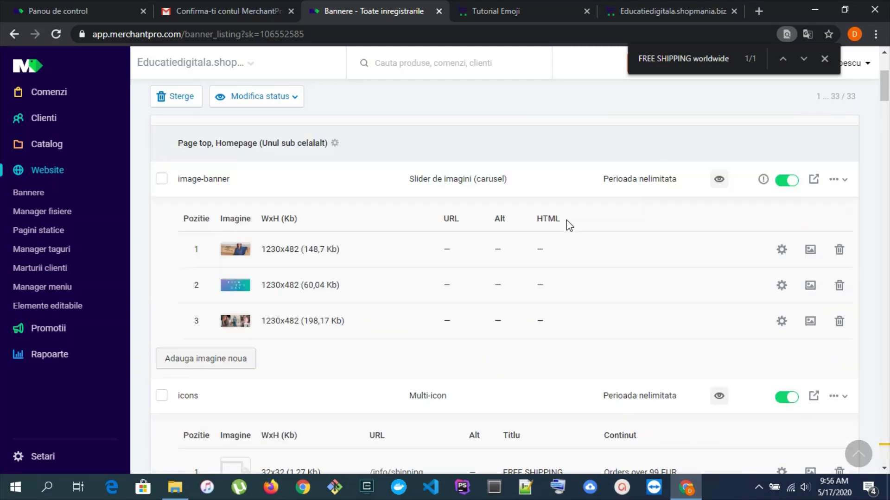
Show the Father's Day slide in the storefront homepage carousel
left_click(625, 12)
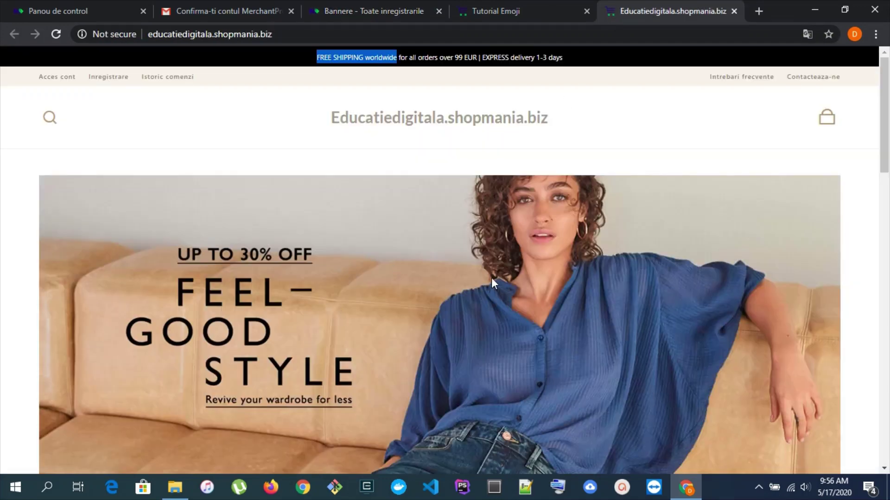
scroll(491, 277, "down", 5)
left_click(439, 219)
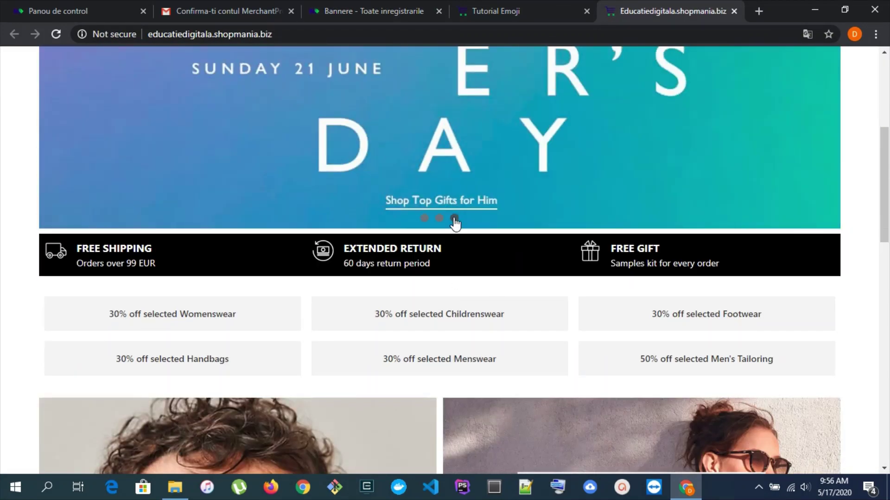
Advance the carousel, then mark the Slider de imagini (carusel) banner in the banner list
left_click(455, 218)
left_click(368, 4)
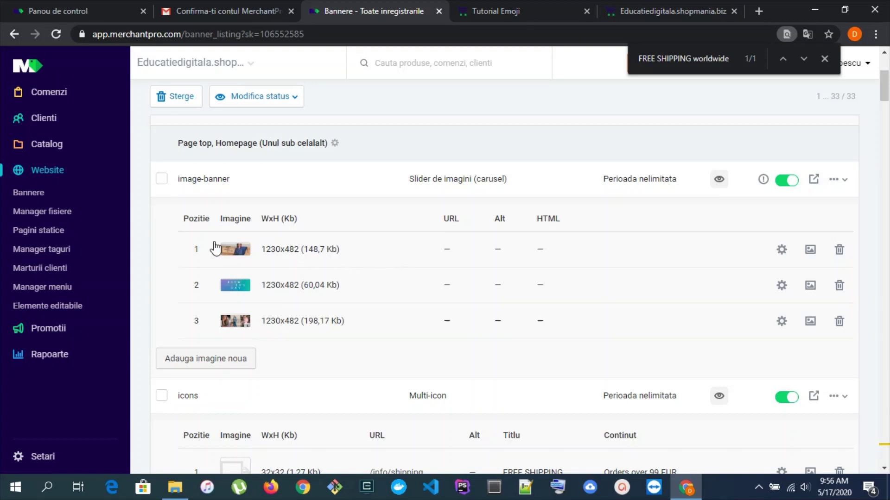
left_click_drag(412, 176, 516, 189)
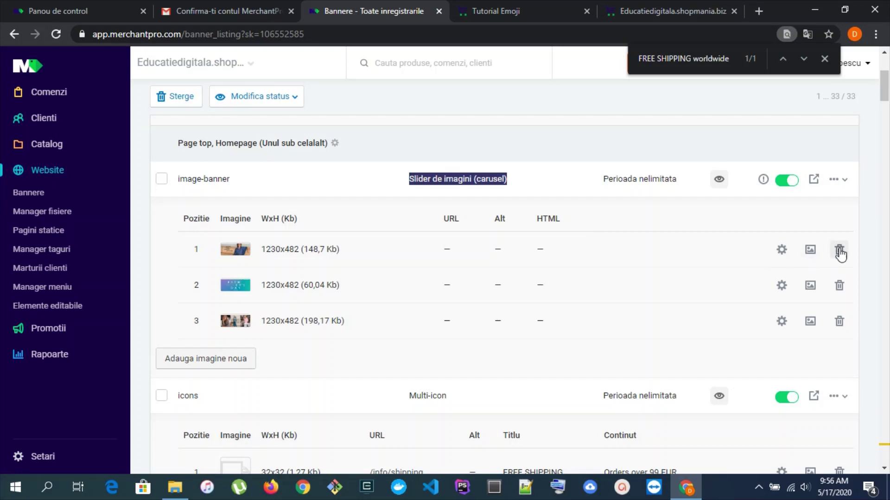
Remove two images from the carousel banner, confirming each deletion
left_click(840, 251)
left_click(309, 306)
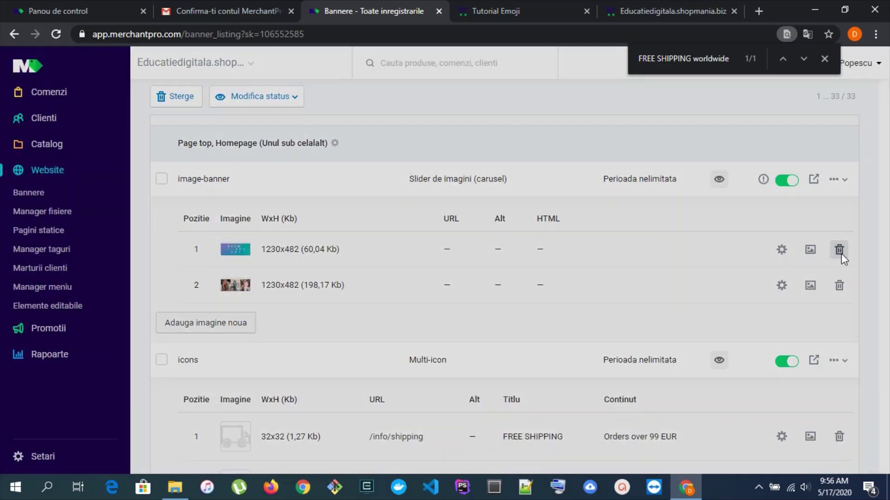
left_click(840, 251)
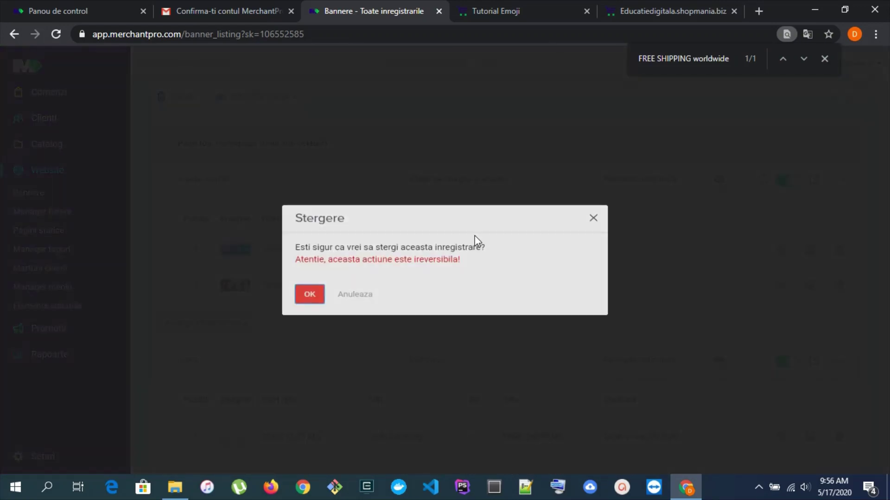
key("Return")
left_click(805, 110)
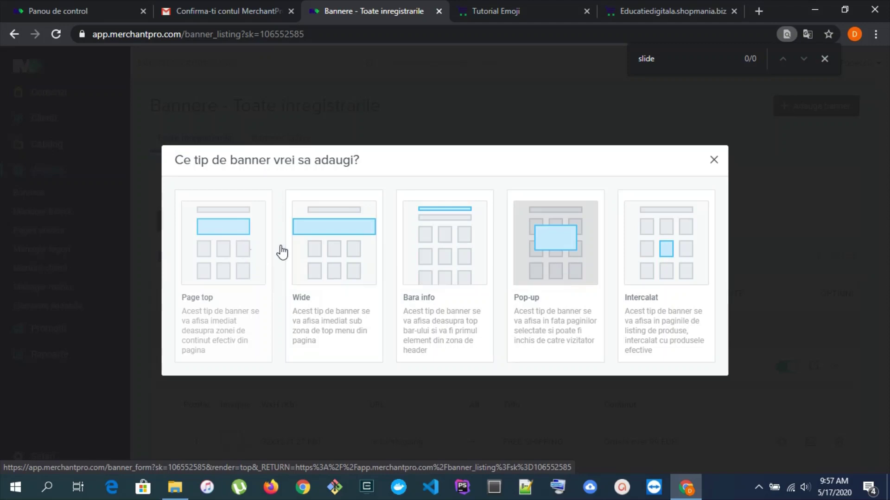
Start a new Page top Slider de imagini (carusel) banner and enter its internal reference
left_click(714, 159)
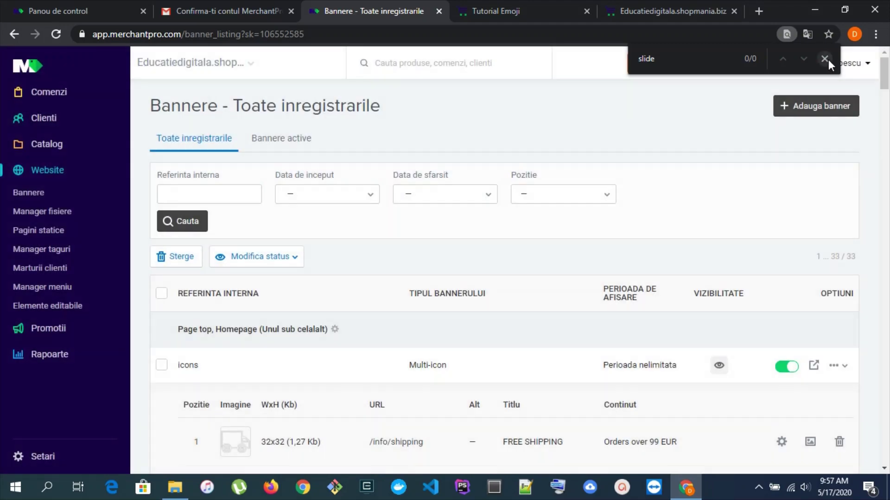
left_click(825, 59)
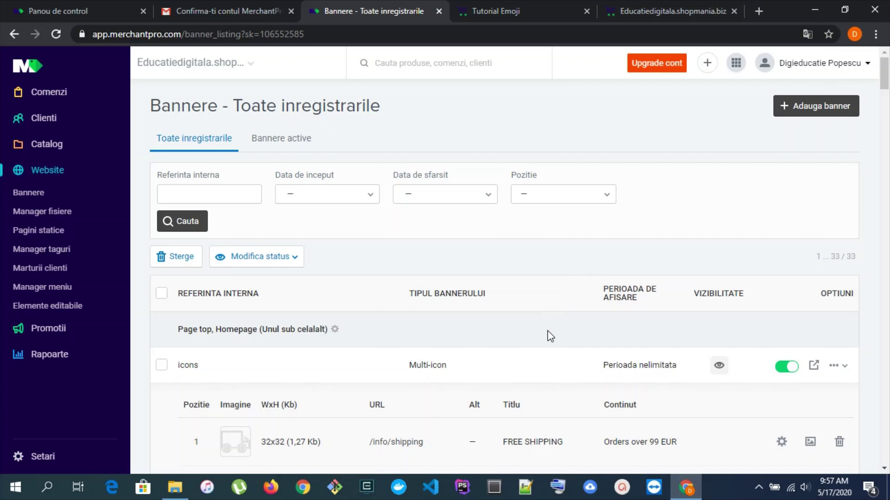
left_click(816, 113)
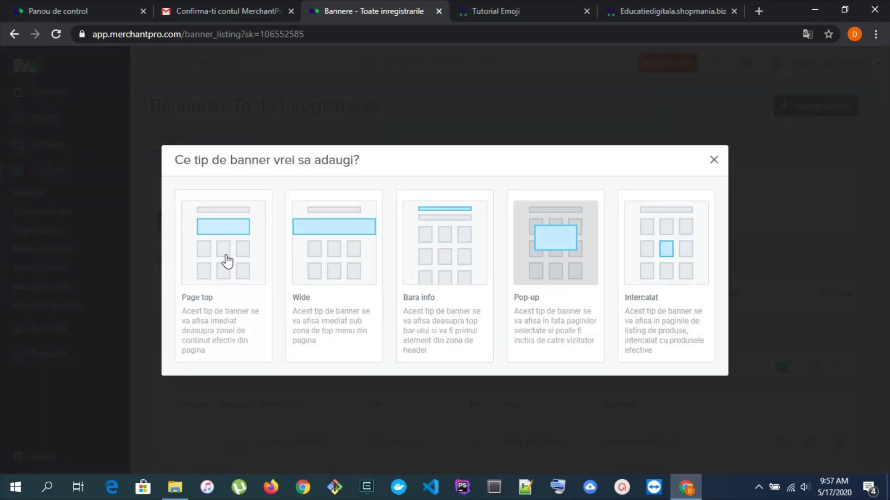
left_click(214, 258)
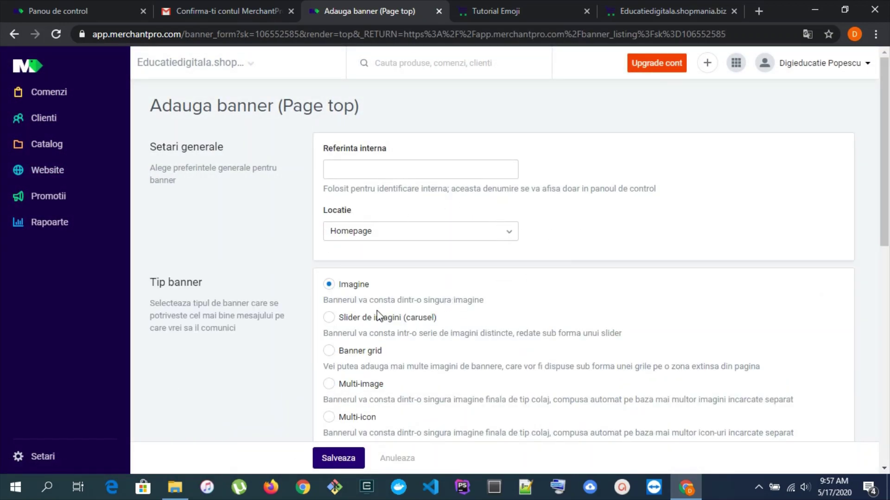
left_click(334, 318)
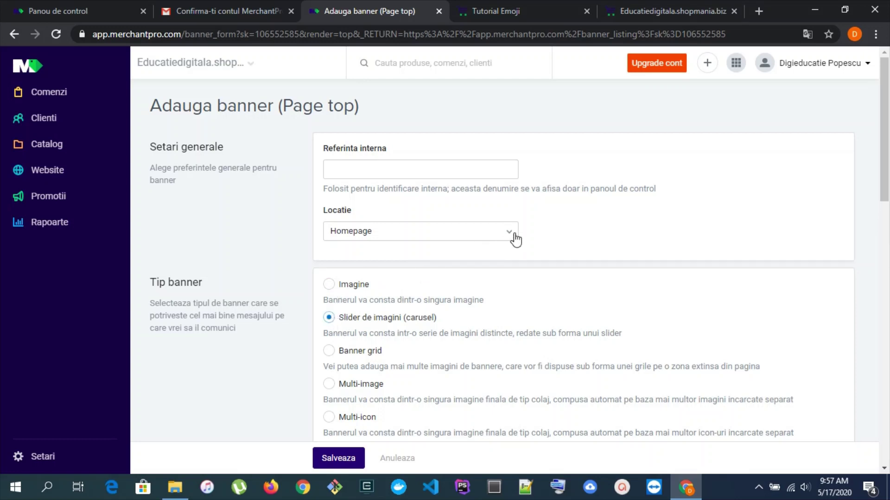
left_click(445, 172)
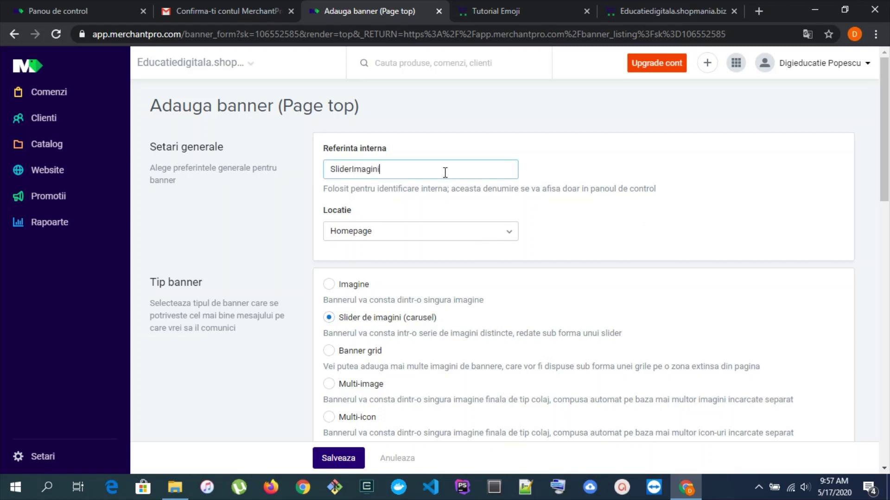
Upload two desk photos to the SliderImagini banner and save it as active
scroll(490, 243, "down", 4)
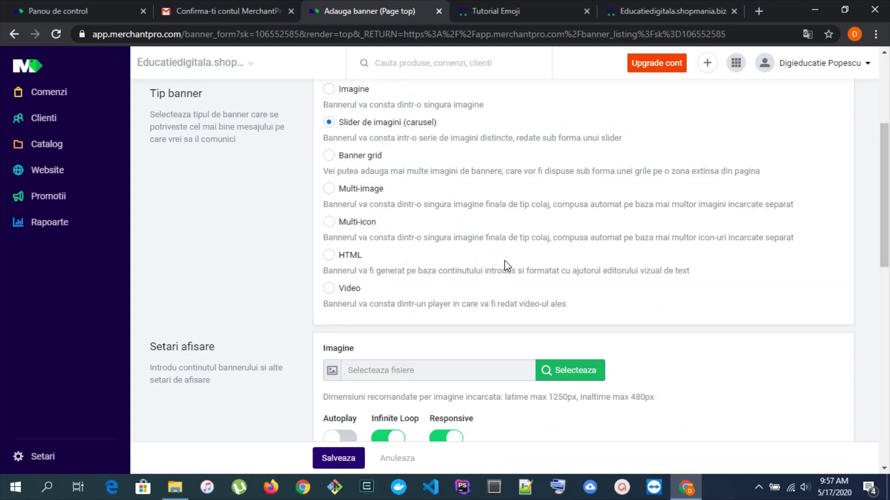
scroll(477, 243, "down", 3)
left_click(589, 250)
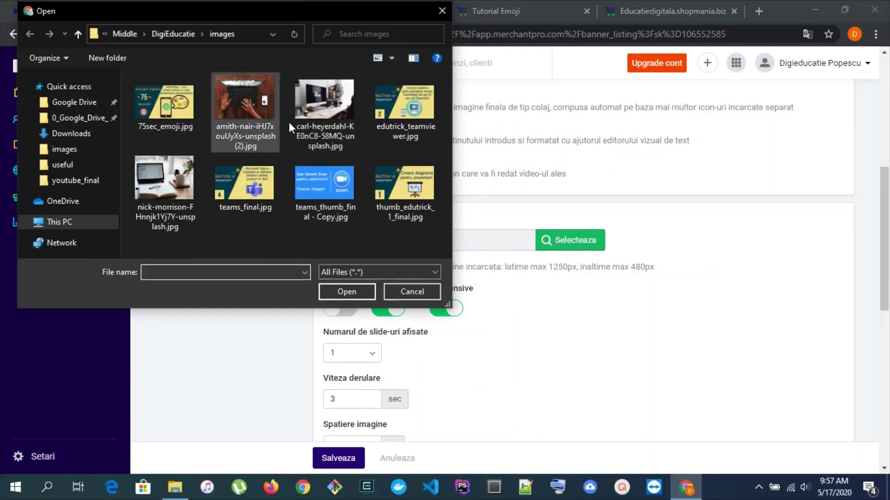
double_click(258, 113)
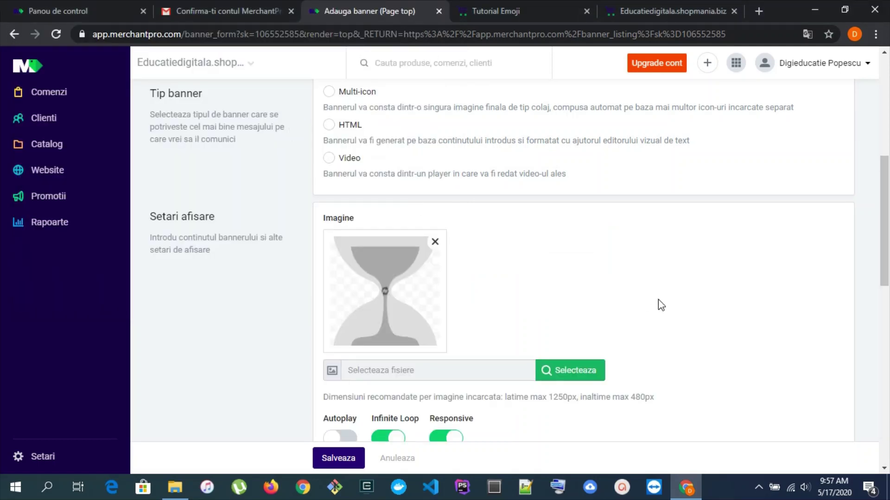
scroll(659, 304, "down", 3)
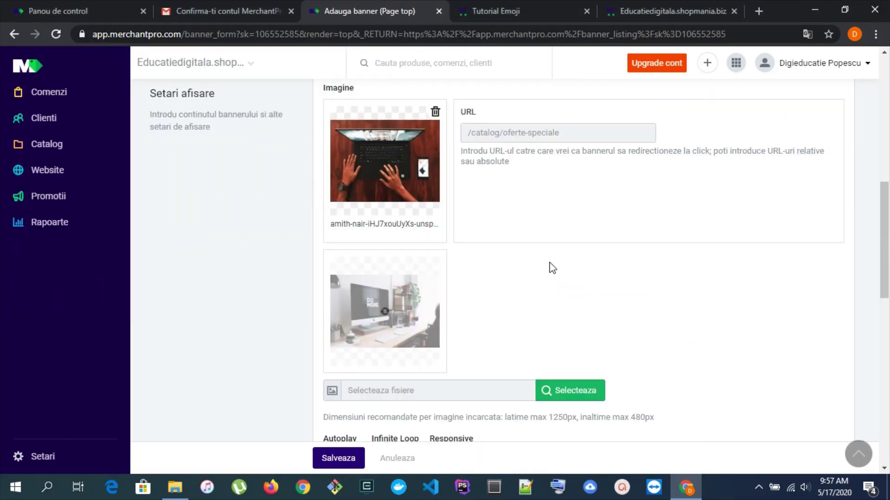
scroll(528, 282, "down", 12)
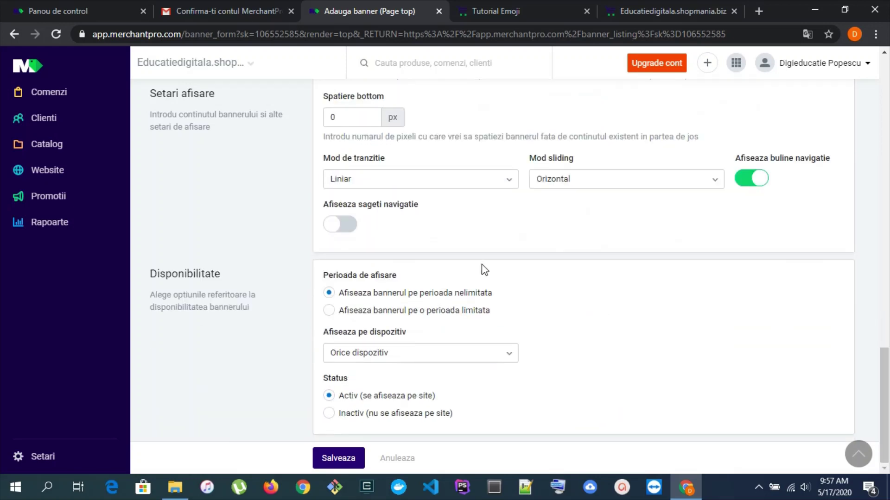
left_click(341, 456)
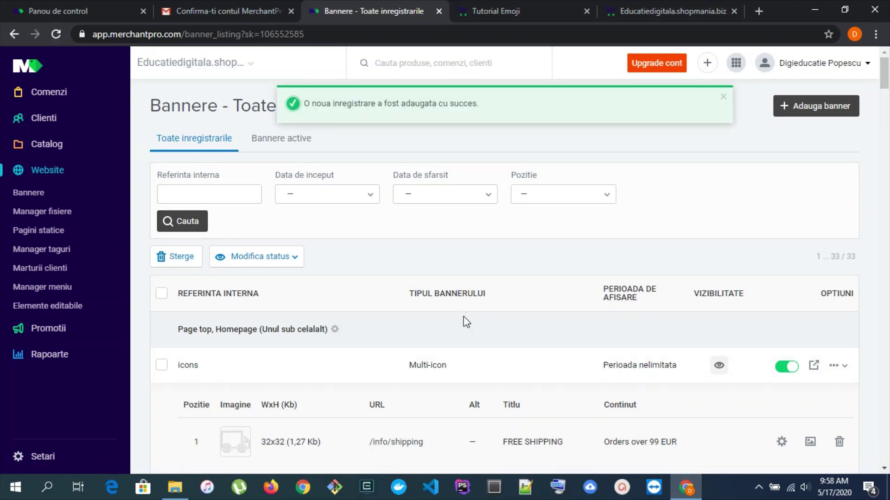
scroll(595, 290, "down", 3)
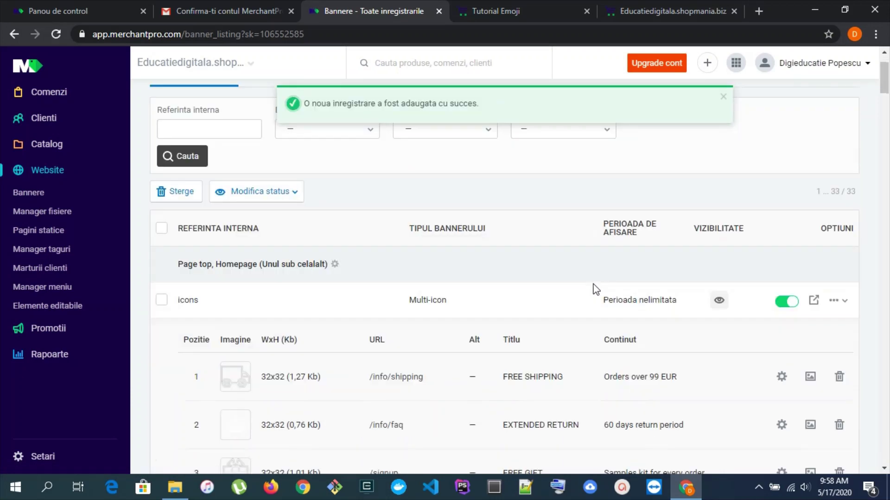
scroll(595, 290, "up", 3)
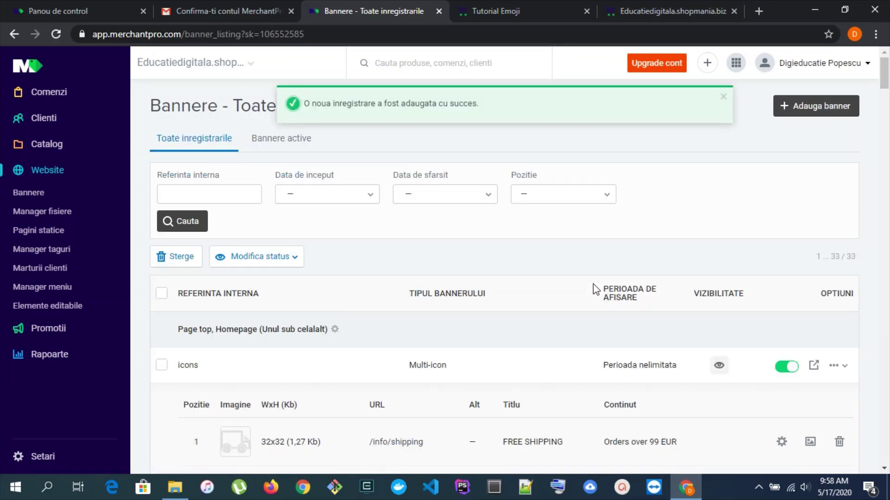
key("ctrl+f")
type("slide")
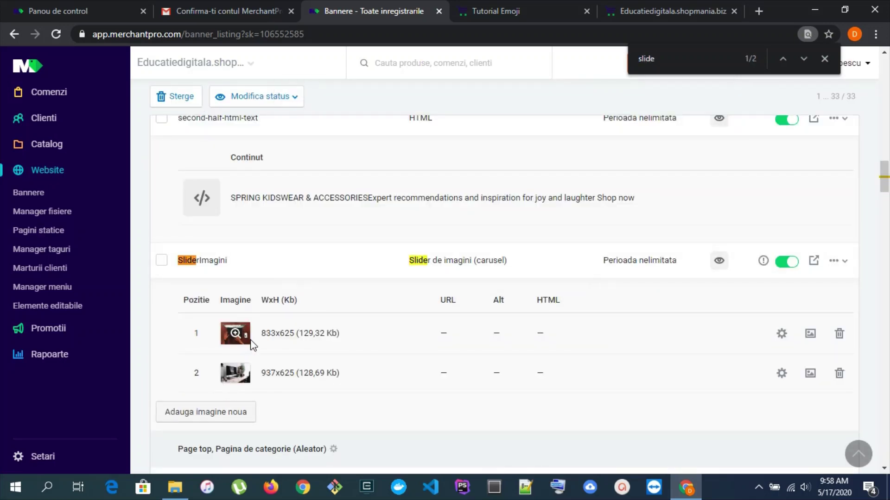
scroll(318, 272, "up", 15)
key("Escape")
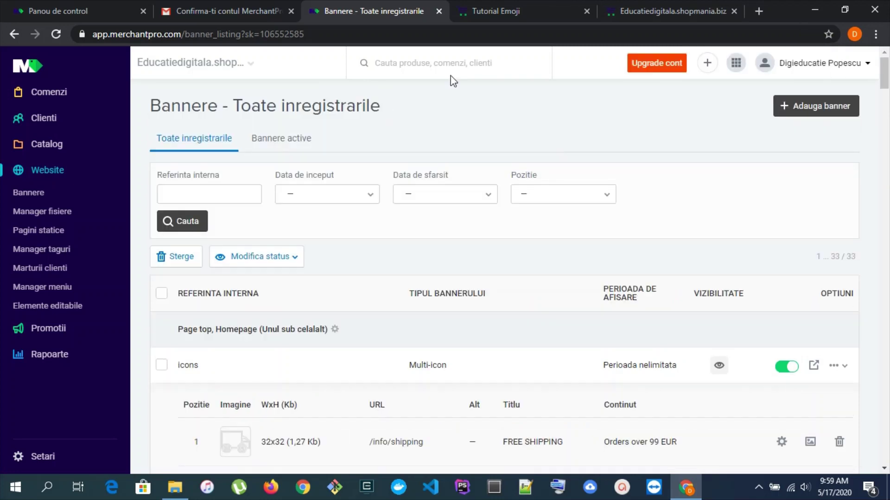
scroll(617, 224, "down", 2)
scroll(620, 219, "up", 2)
scroll(566, 215, "down", 8)
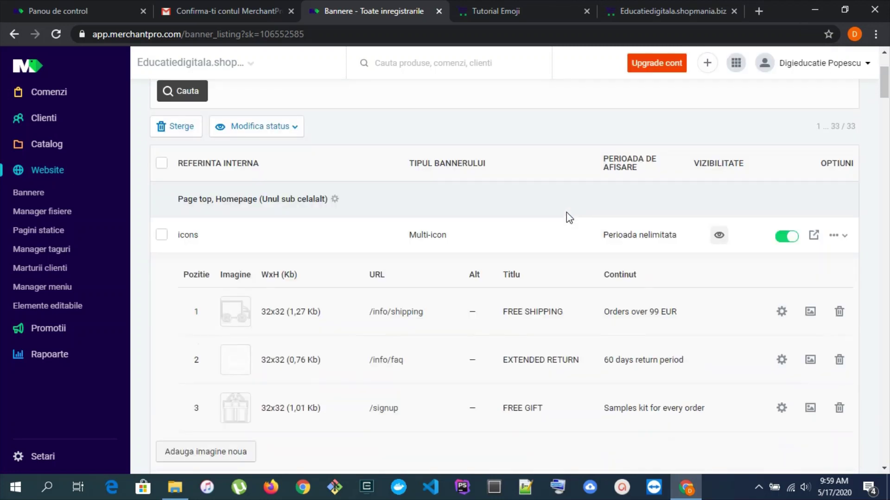
scroll(566, 226, "up", 6)
Reload the storefront homepage and cycle the carousel through its two slides
left_click(654, 11)
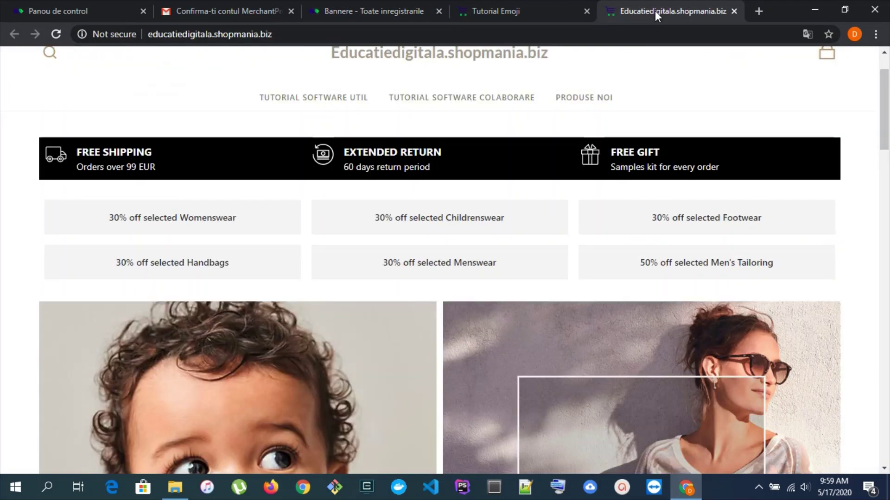
left_click(502, 120)
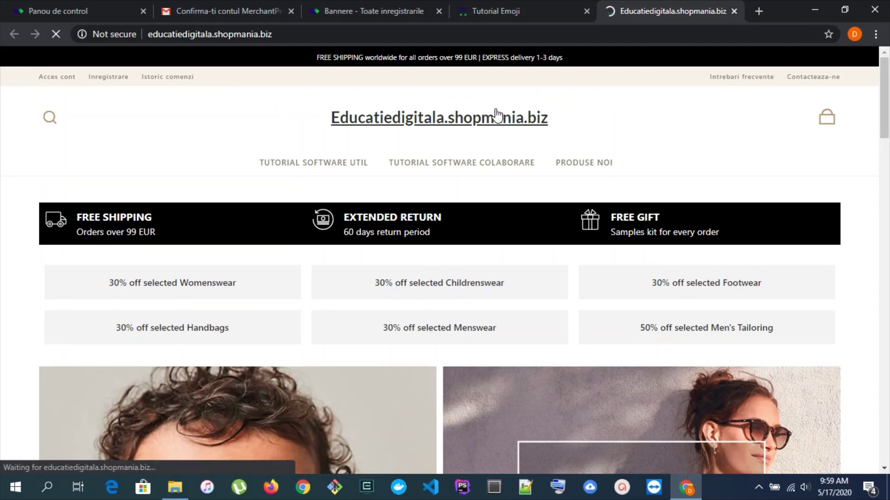
scroll(306, 151, "down", 15)
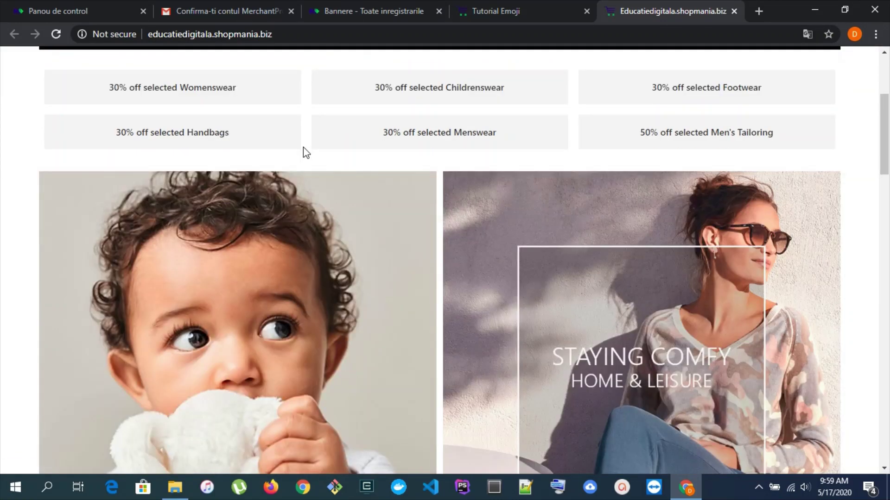
scroll(394, 133, "up", 3)
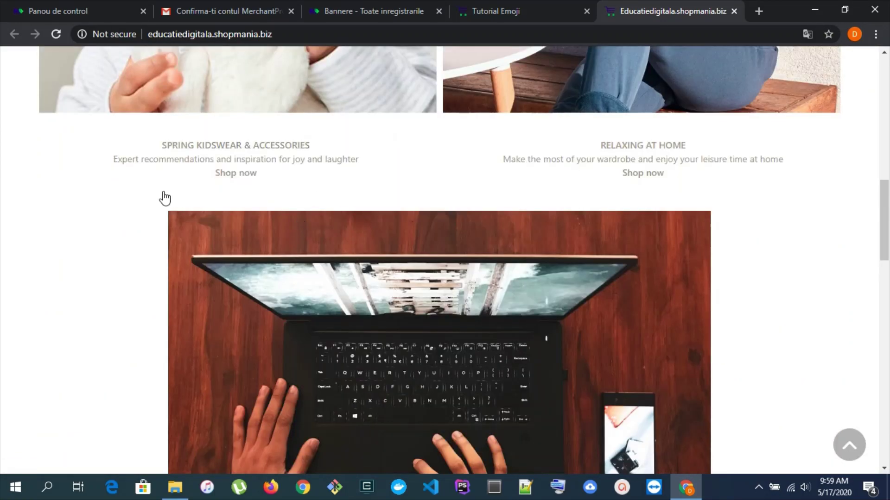
scroll(431, 262, "up", 14)
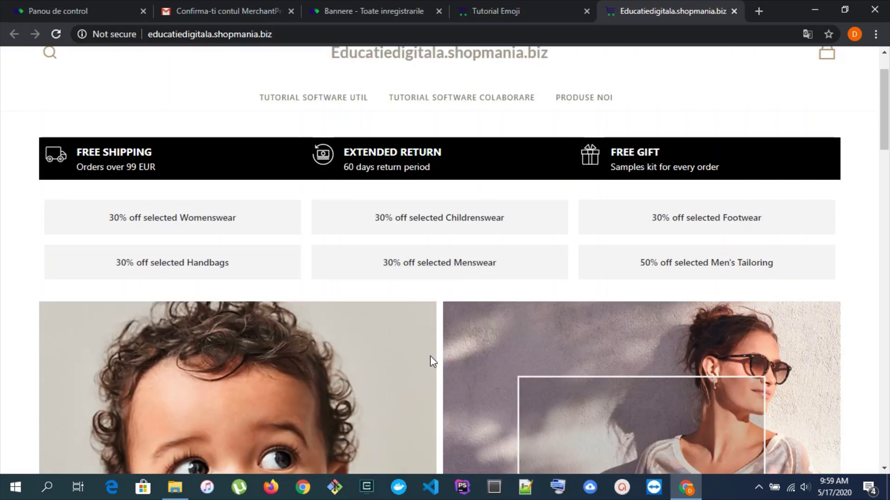
scroll(315, 196, "up", 2)
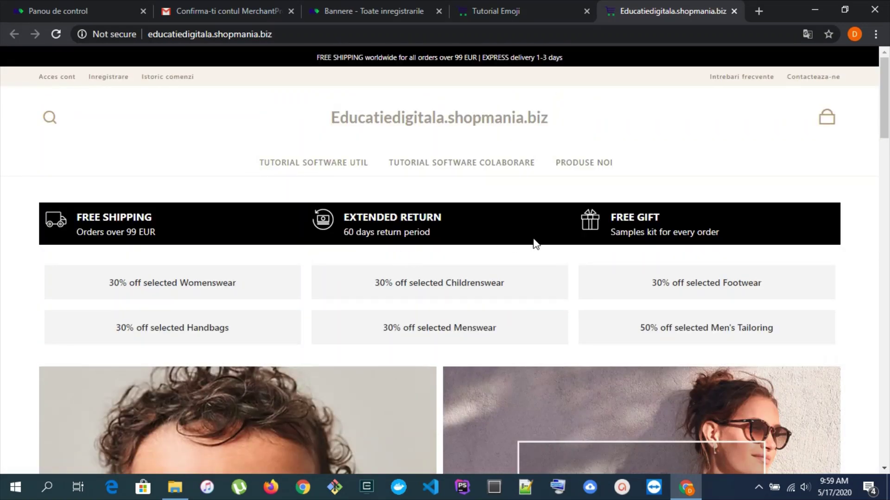
scroll(558, 292, "down", 20)
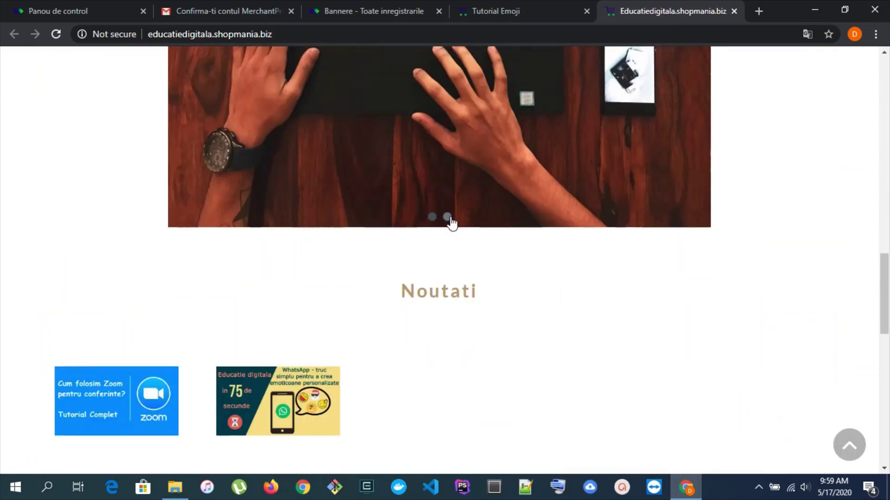
left_click(448, 218)
left_click(433, 218)
Review the remaining homepage demo banners, then return to 'Bannere - Toate inregistrarile'
scroll(520, 256, "down", 12)
scroll(616, 254, "up", 10)
scroll(521, 262, "up", 5)
scroll(585, 262, "up", 10)
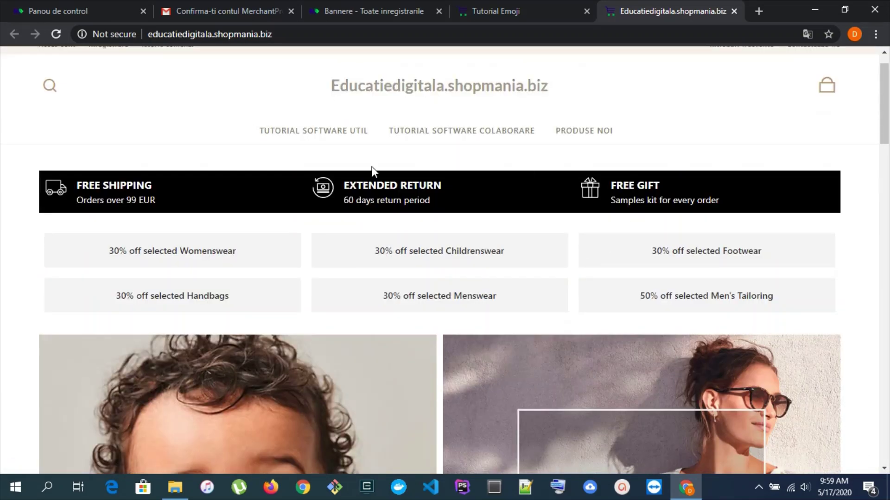
scroll(70, 323, "down", 8)
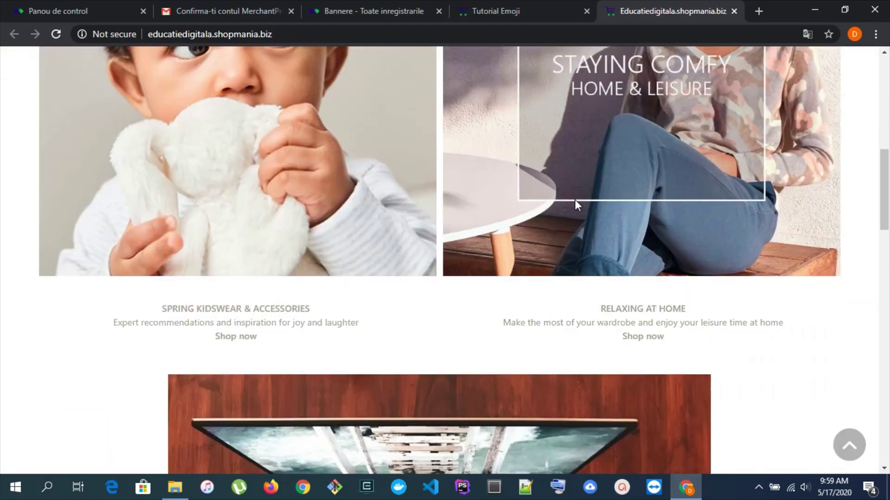
scroll(575, 200, "down", 8)
scroll(571, 208, "up", 12)
scroll(571, 207, "down", 5)
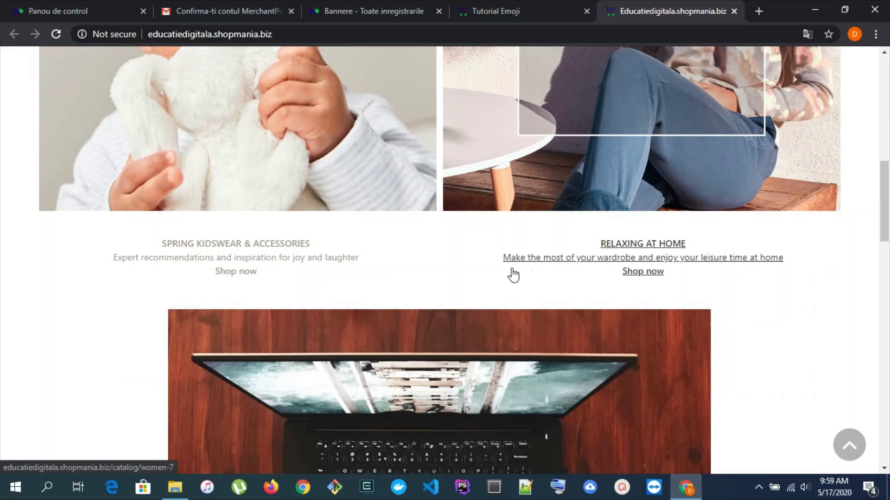
scroll(610, 233, "up", 8)
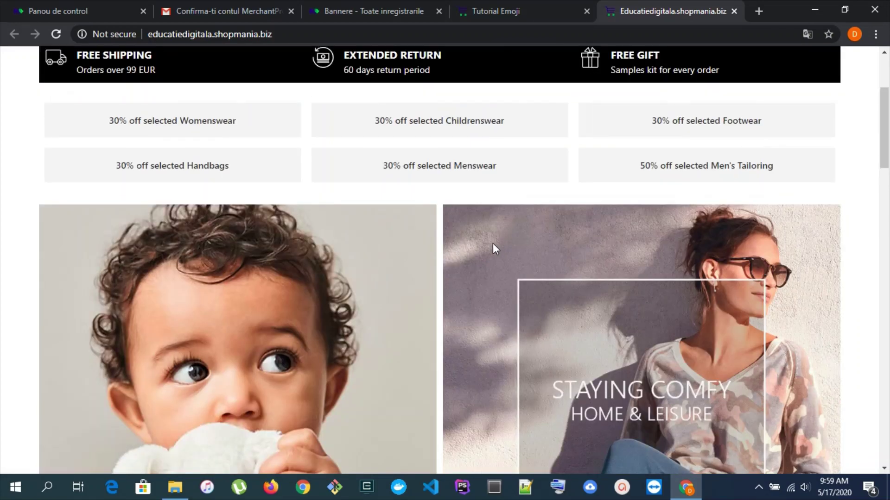
scroll(488, 208, "up", 2)
scroll(414, 175, "down", 3)
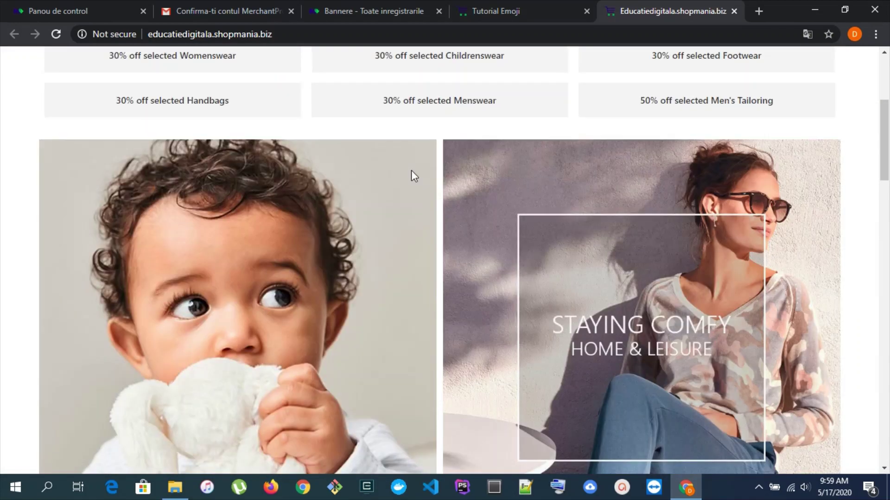
scroll(409, 173, "down", 5)
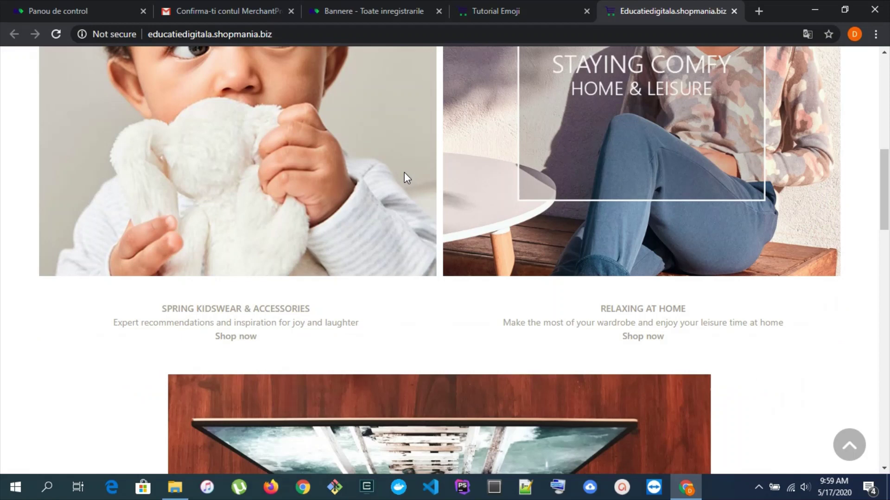
scroll(366, 200, "down", 6)
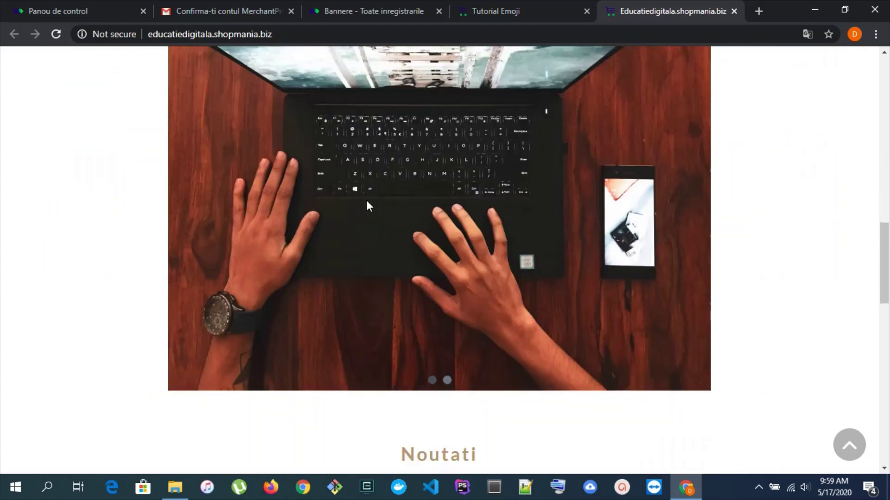
scroll(366, 201, "up", 9)
left_click(504, 4)
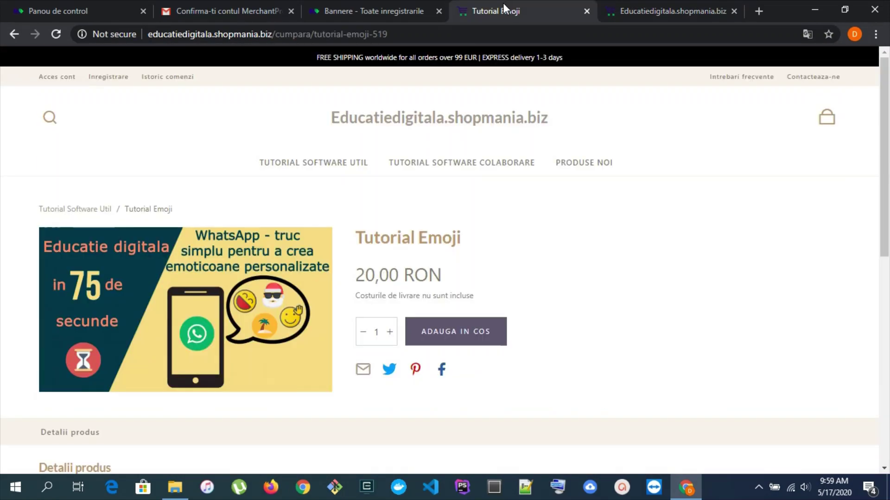
left_click(417, 3)
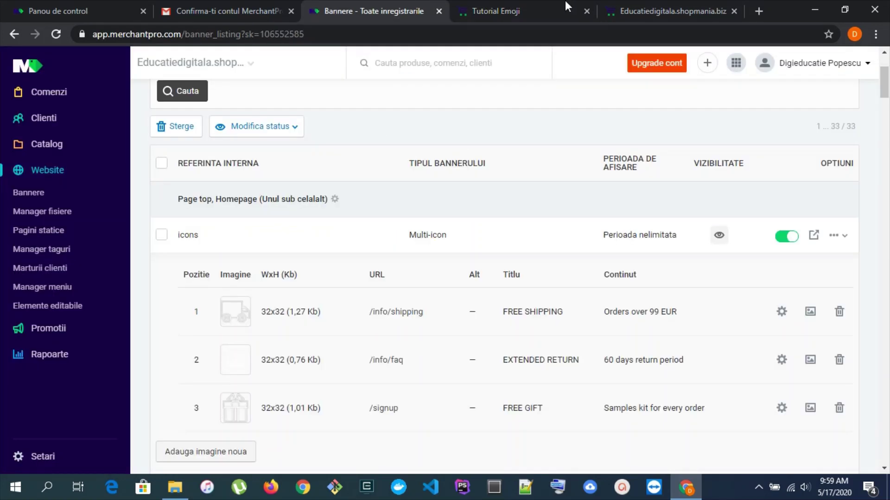
left_click(565, 1)
left_click(645, 9)
scroll(546, 167, "up", 5)
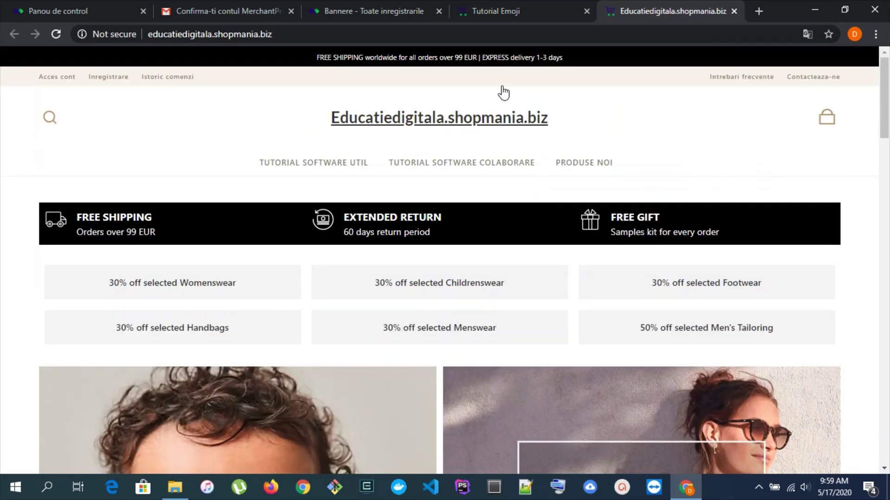
left_click(380, 4)
scroll(417, 272, "up", 3)
scroll(417, 273, "down", 10)
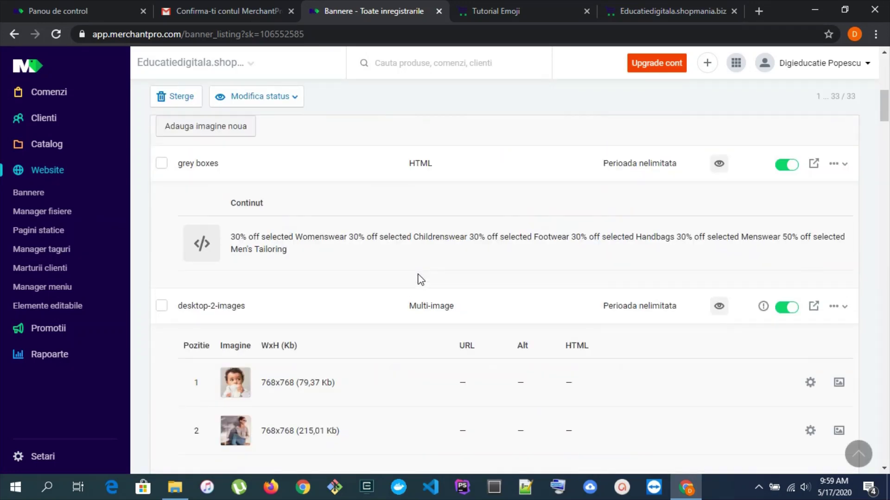
scroll(421, 280, "down", 3)
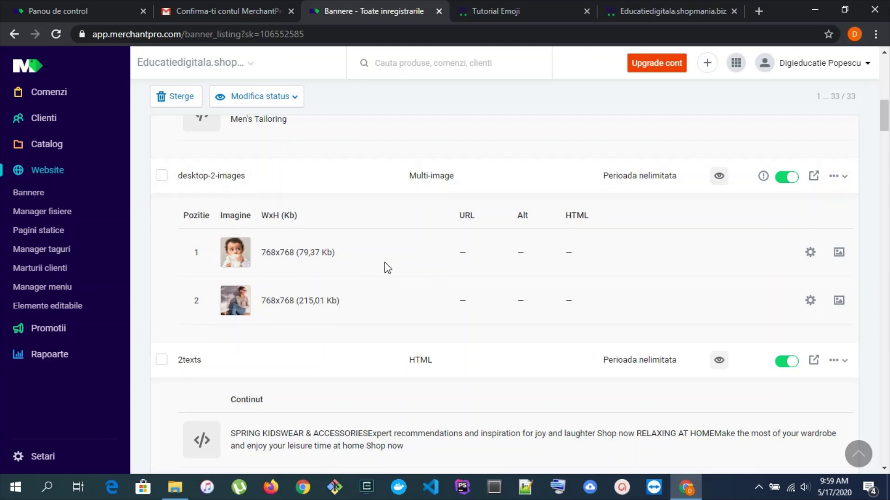
Delete the desktop-2-images banner with Sterge and confirm
left_click(837, 178)
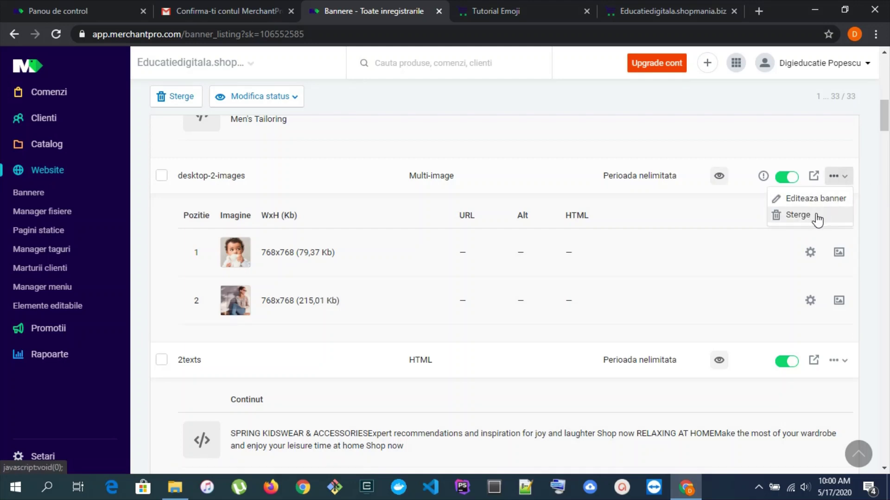
left_click(816, 215)
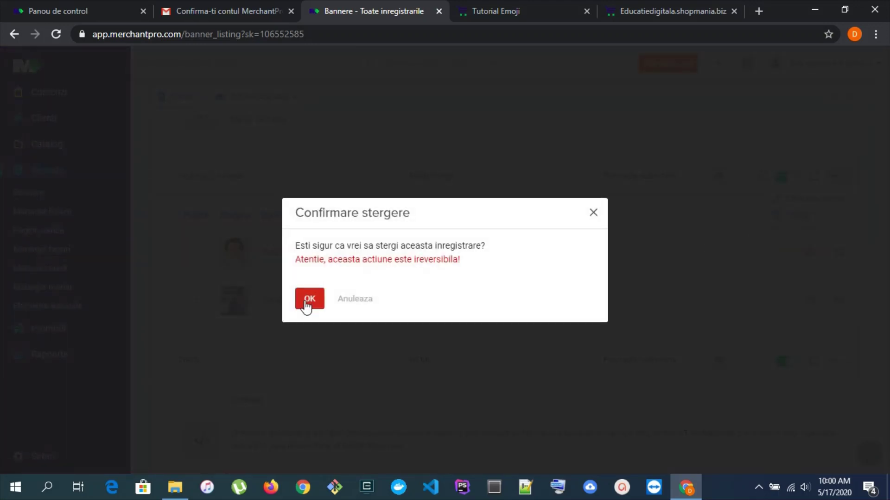
left_click(307, 303)
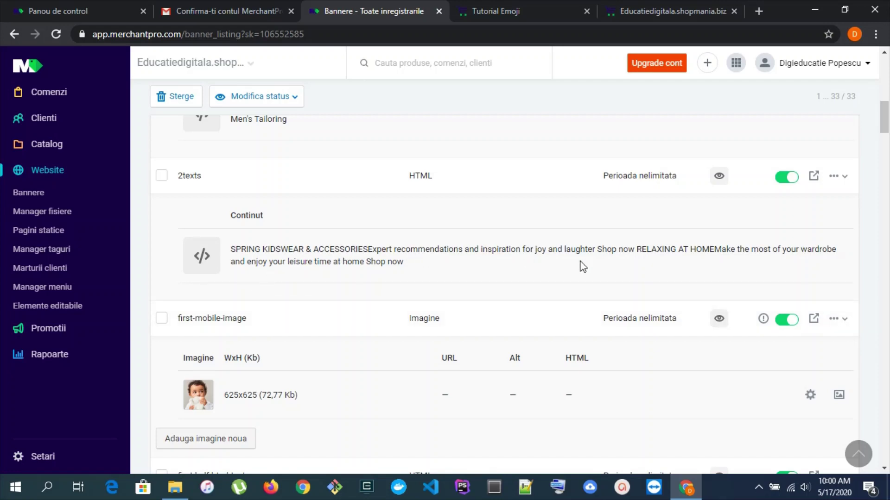
Delete the 2texts banner with Sterge and confirm
scroll(721, 207, "down", 4)
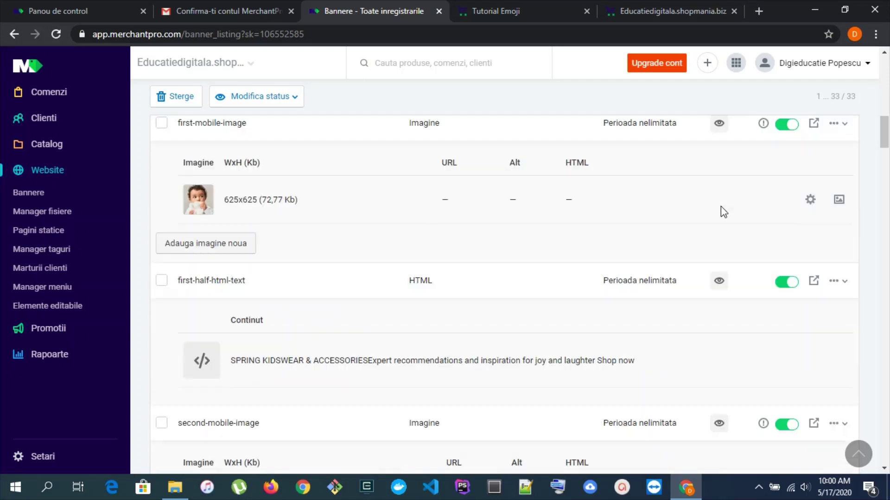
scroll(721, 206, "up", 4)
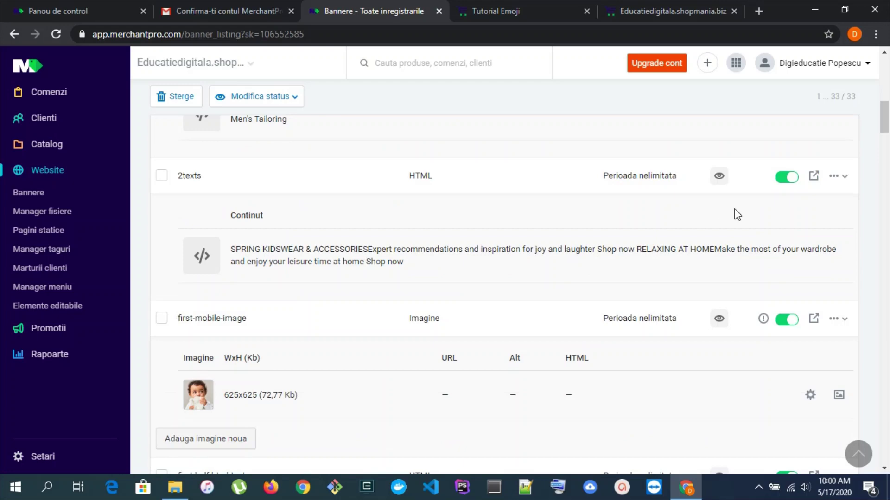
left_click(834, 181)
left_click(806, 216)
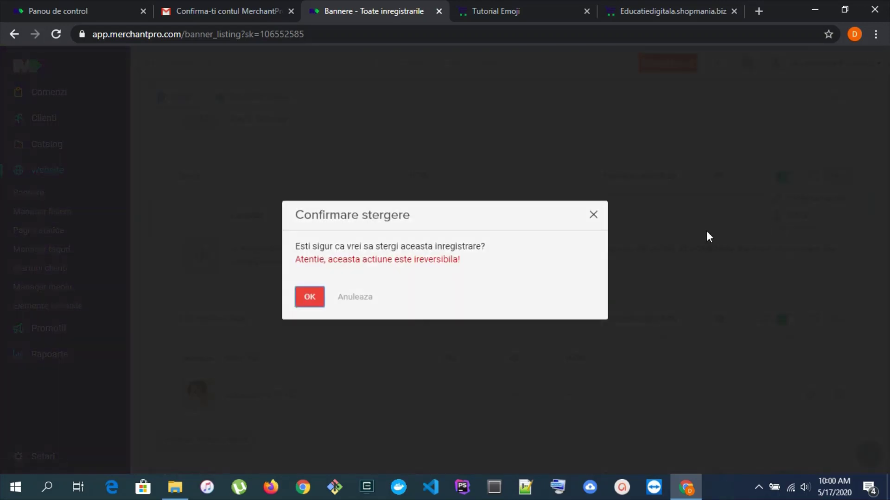
left_click(323, 301)
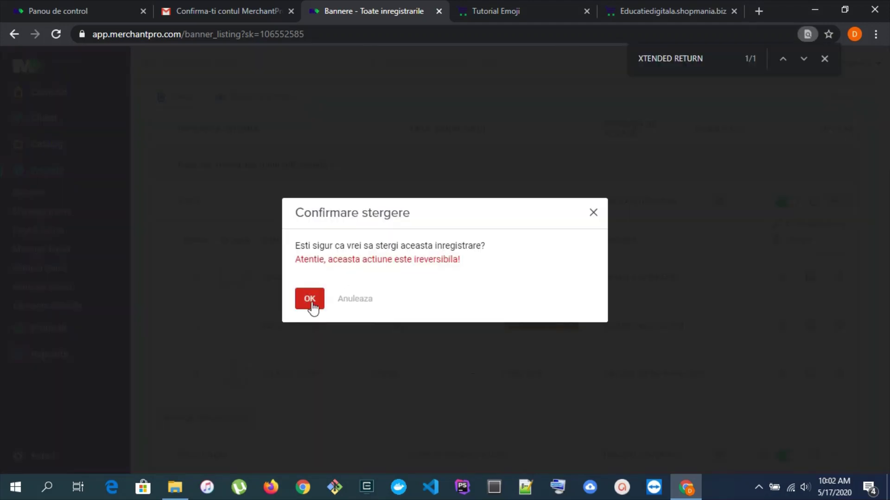
Confirm the last banner deletion and reload the storefront to check the removed banners
left_click(311, 302)
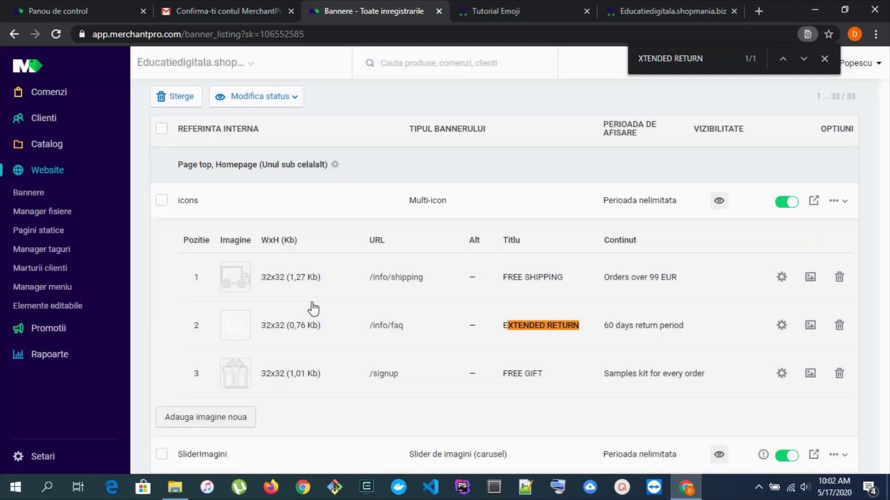
left_click(634, 8)
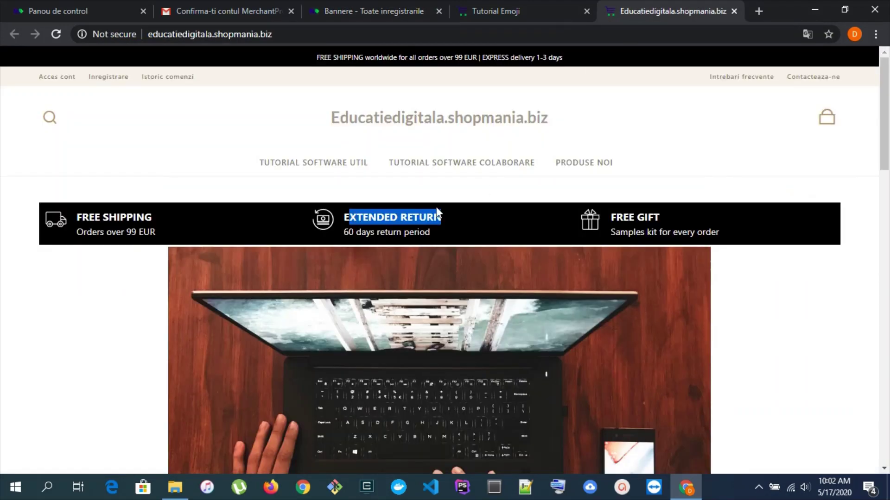
key("F5")
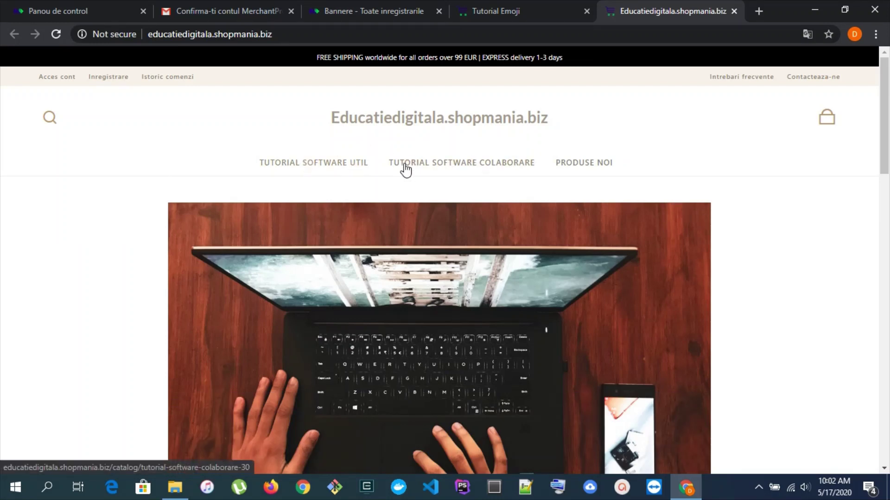
scroll(786, 234, "down", 8)
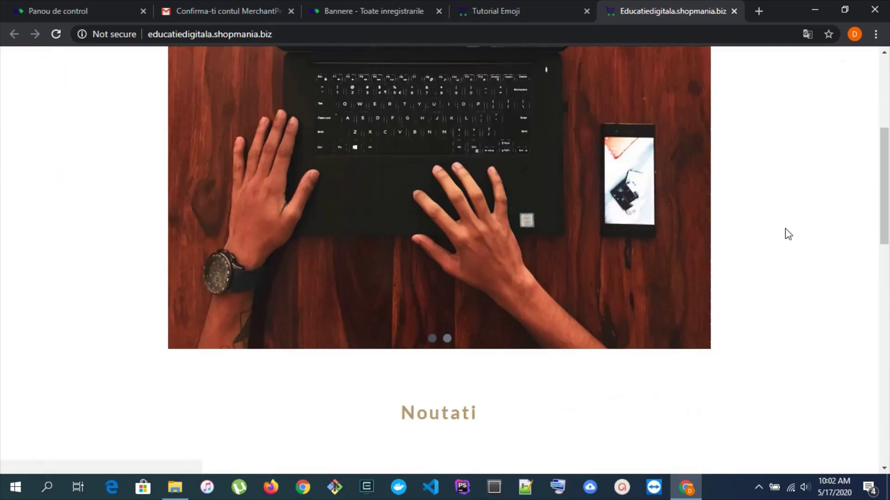
scroll(385, 214, "down", 4)
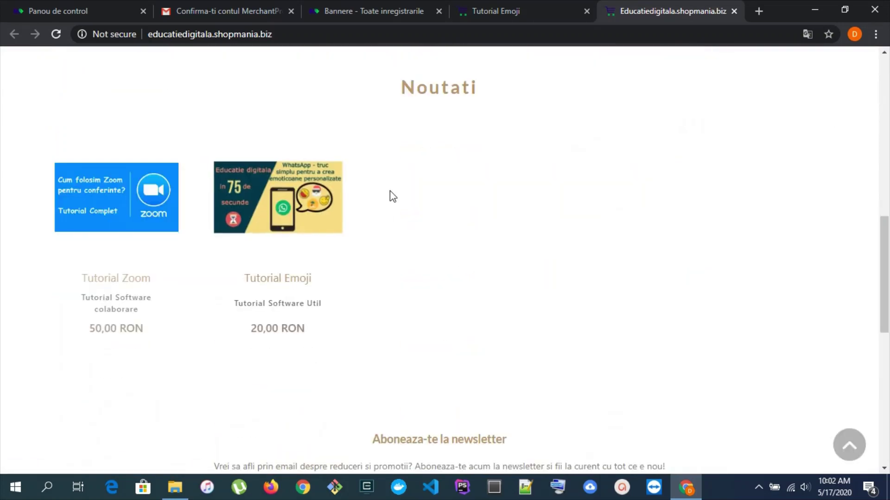
scroll(454, 239, "up", 12)
scroll(454, 238, "up", 2)
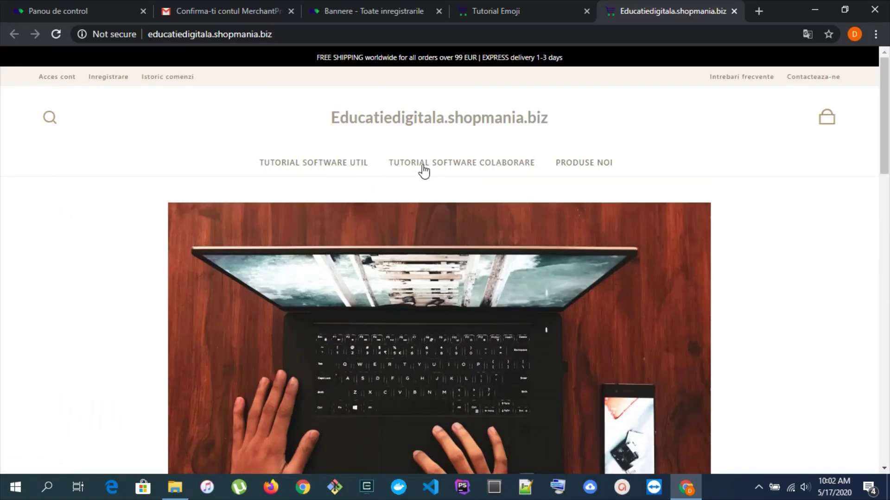
Browse Tutorial Software Colaborare, Produse Noi and then the Tutorial Software Util category
left_click(425, 166)
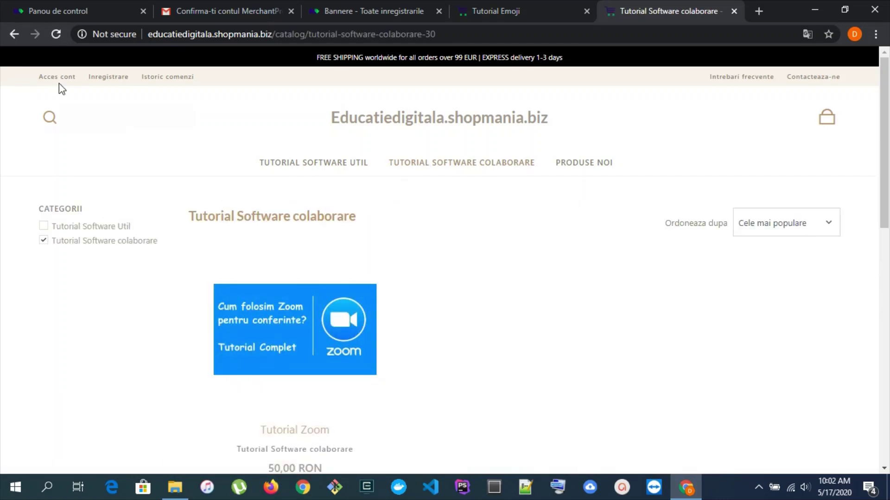
left_click(14, 40)
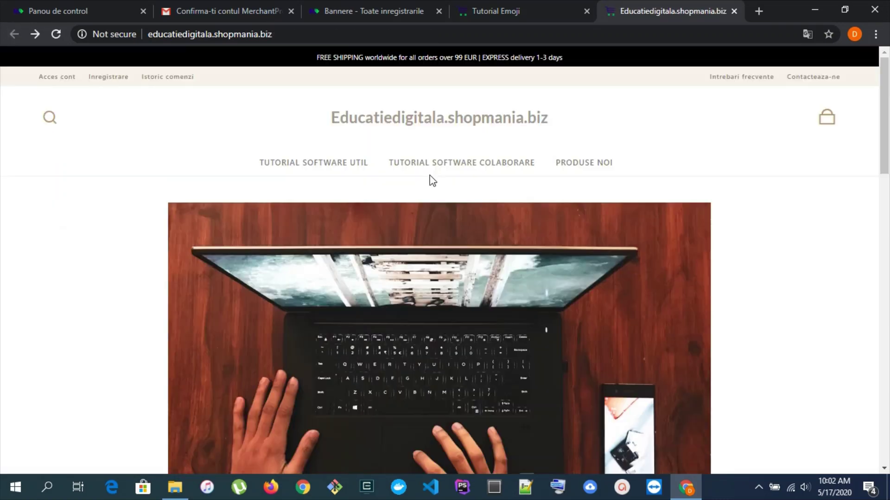
left_click(578, 168)
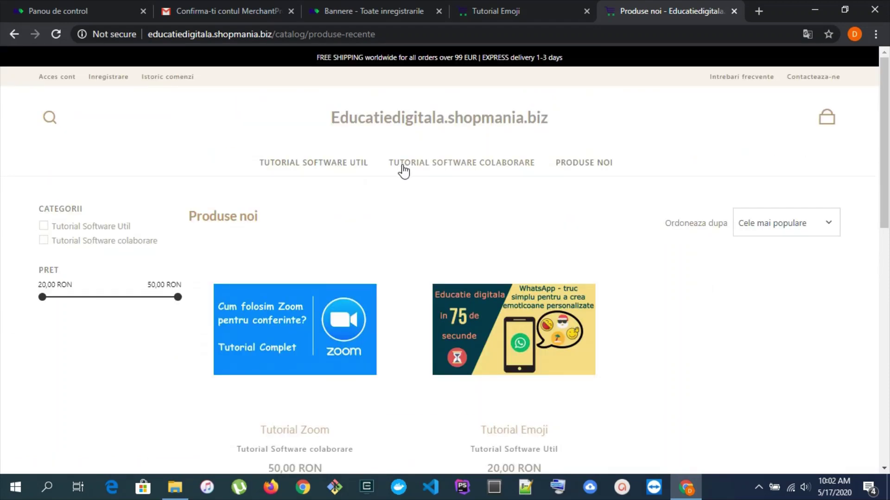
left_click(402, 166)
left_click(339, 165)
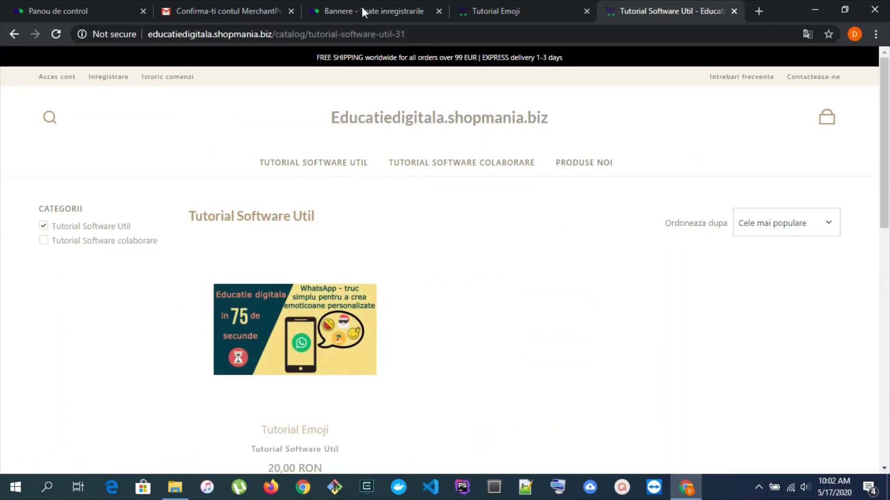
Look over the Tutorial Software Util category page, then return to the admin banner list
left_click(361, 6)
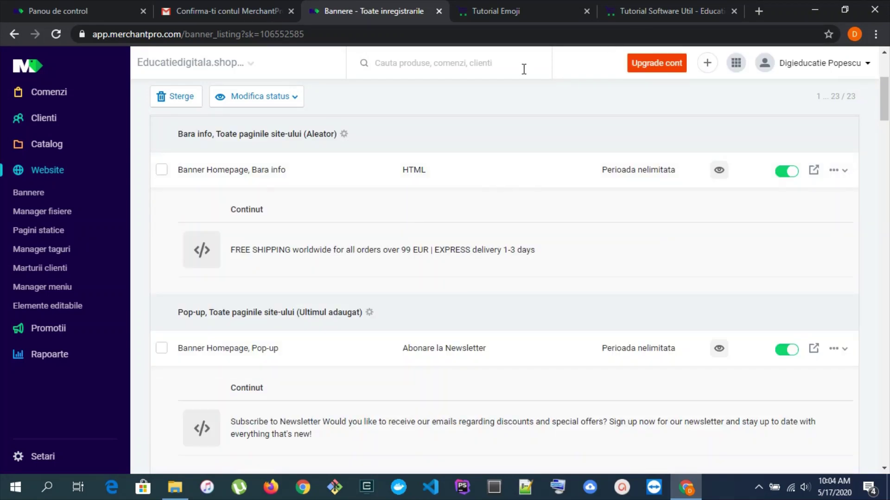
left_click(647, 8)
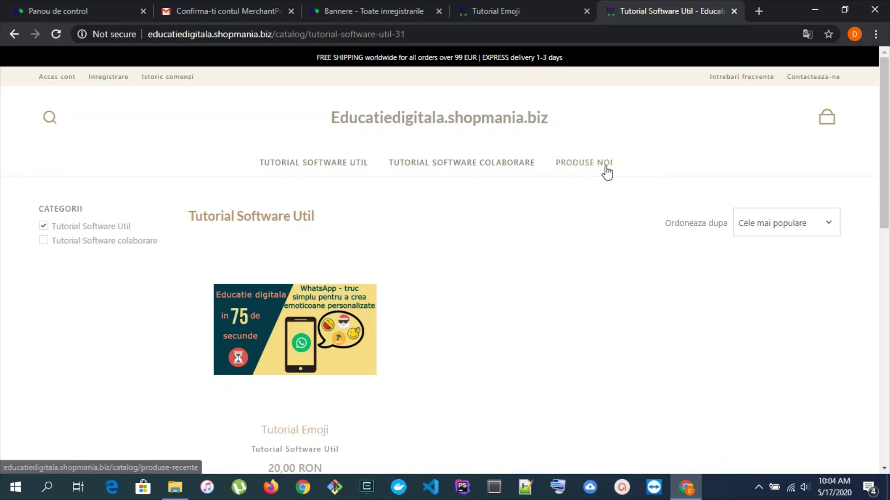
scroll(602, 184, "down", 3)
scroll(602, 183, "down", 10)
scroll(589, 185, "up", 3)
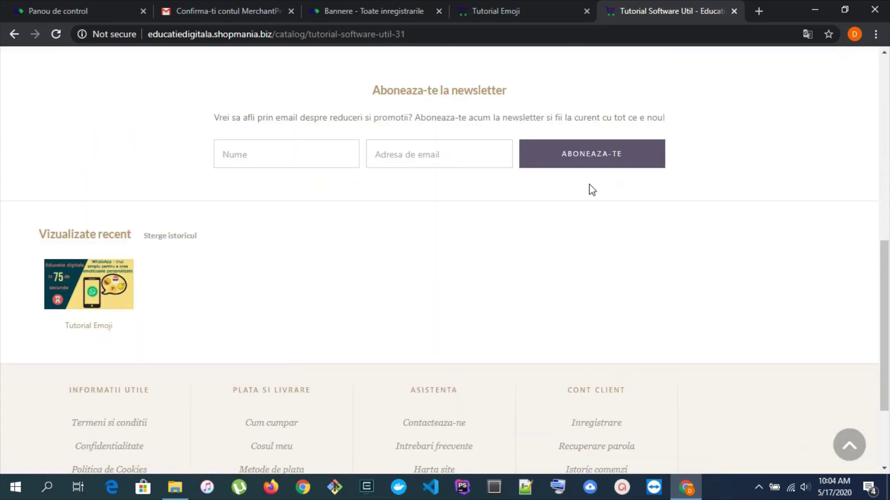
scroll(403, 266, "up", 2)
scroll(444, 268, "up", 8)
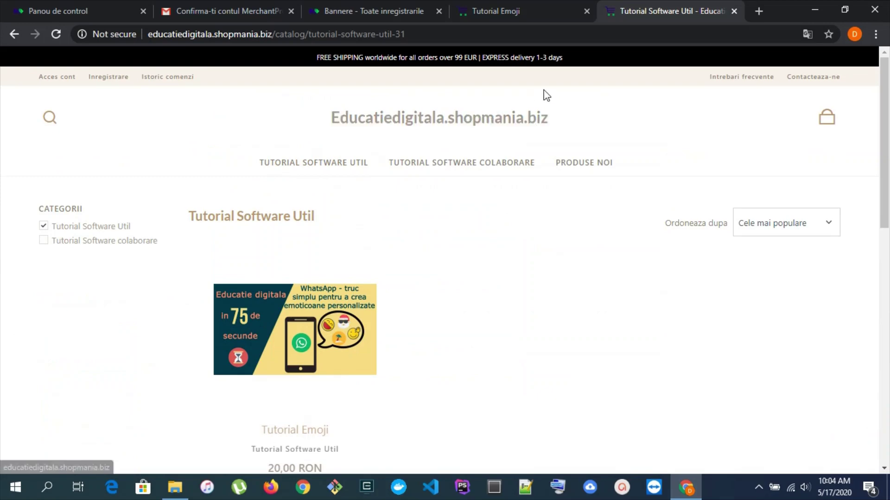
left_click(352, 7)
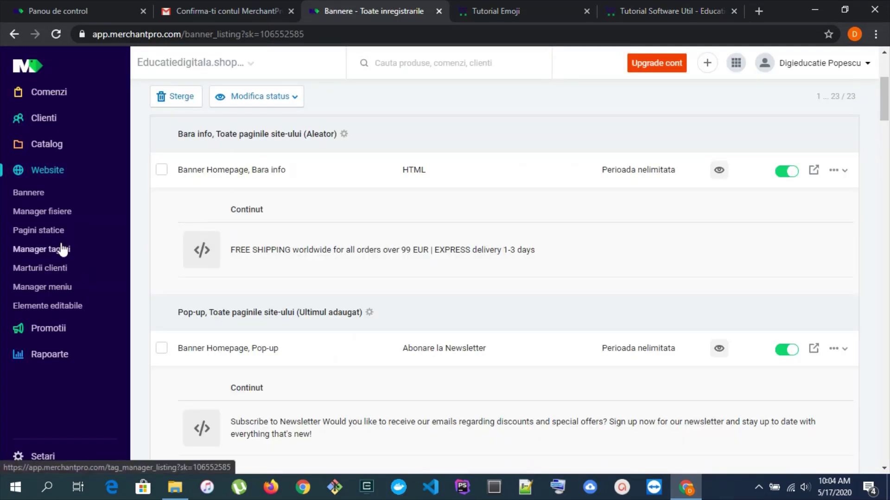
Open Manager meniu and review the Top Header, Top Menu and four Footer Block menus
left_click(54, 288)
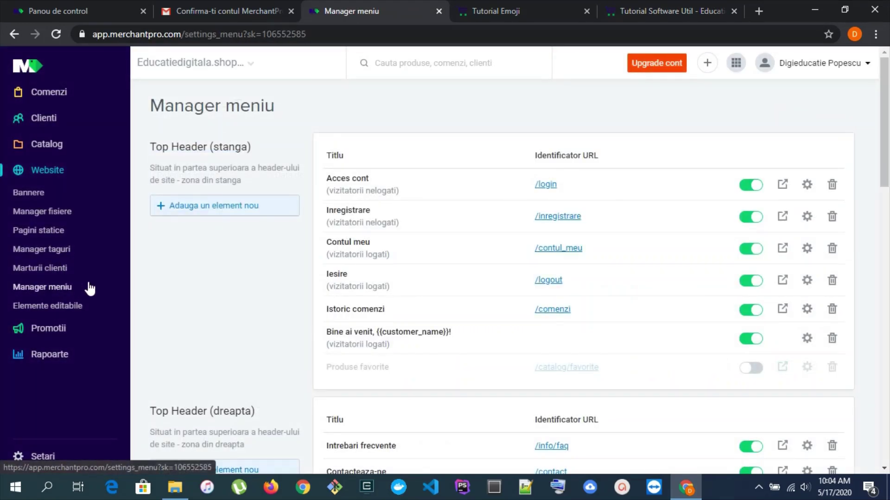
scroll(344, 222, "down", 4)
scroll(346, 223, "down", 1)
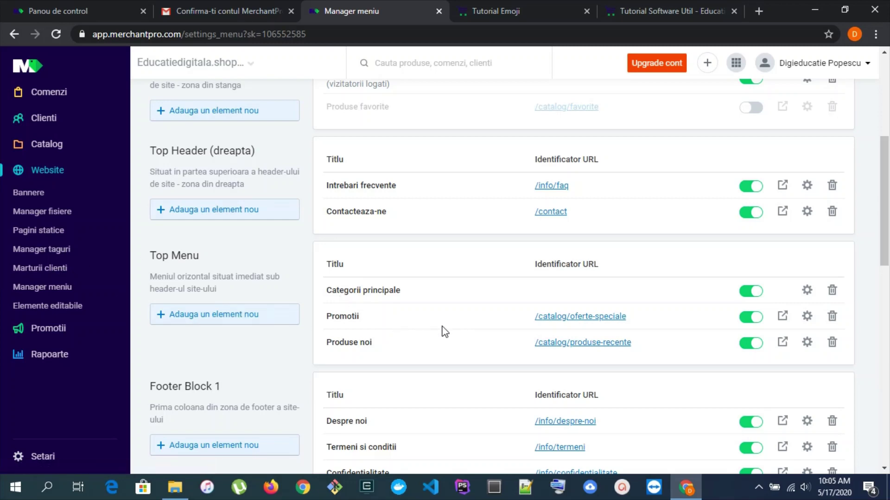
scroll(466, 323, "down", 1)
scroll(474, 326, "down", 2)
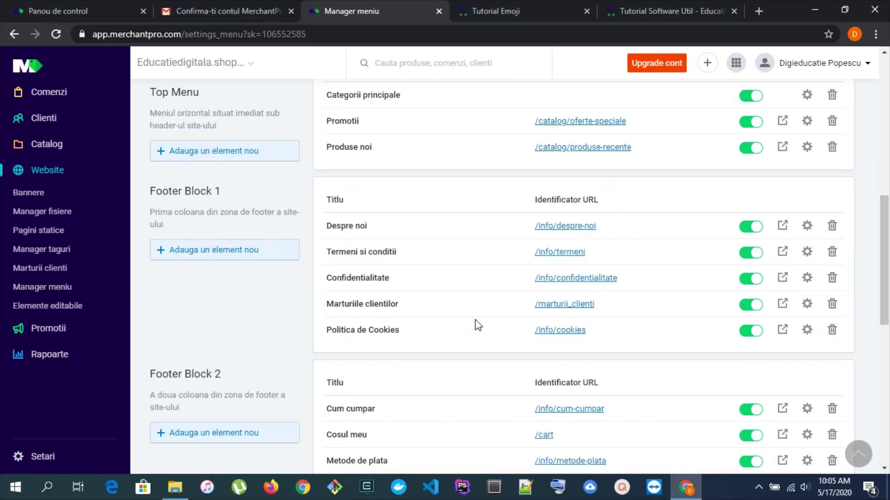
scroll(579, 284, "down", 2)
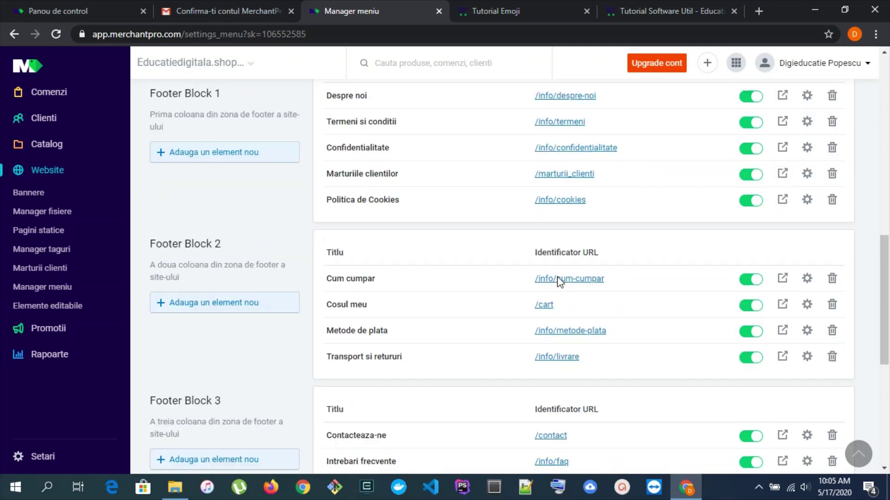
scroll(369, 279, "down", 4)
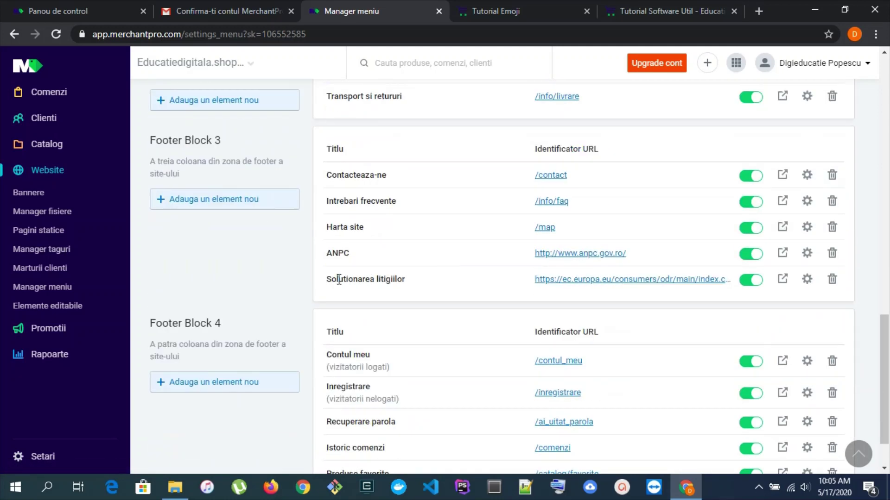
scroll(364, 262, "up", 11)
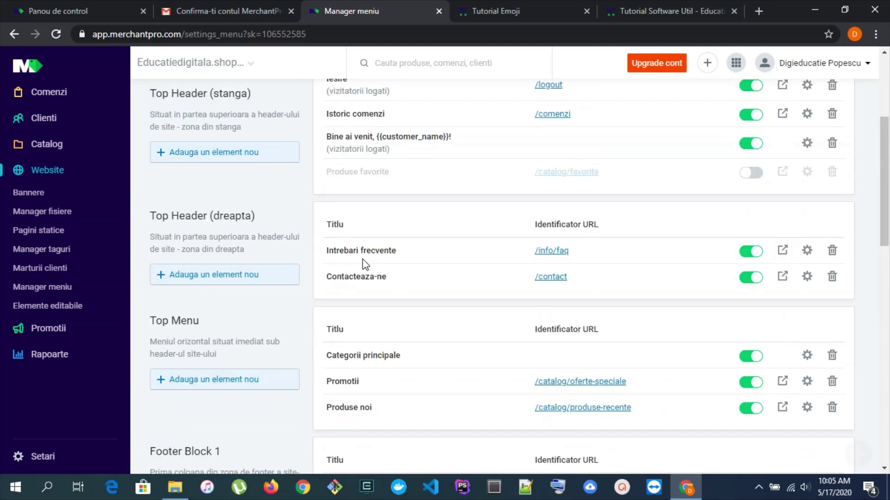
scroll(372, 250, "up", 2)
scroll(372, 250, "up", 1)
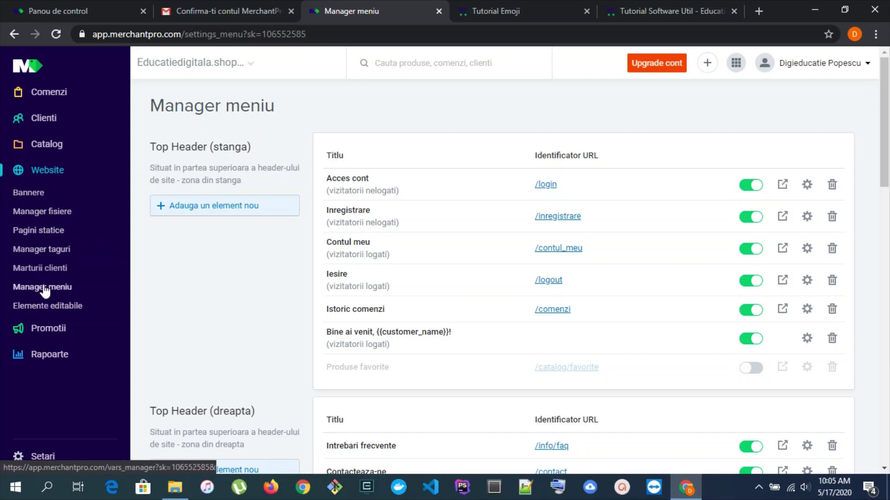
Open Tutorial Zoom for editing from Catalog > Lista produse
left_click(46, 144)
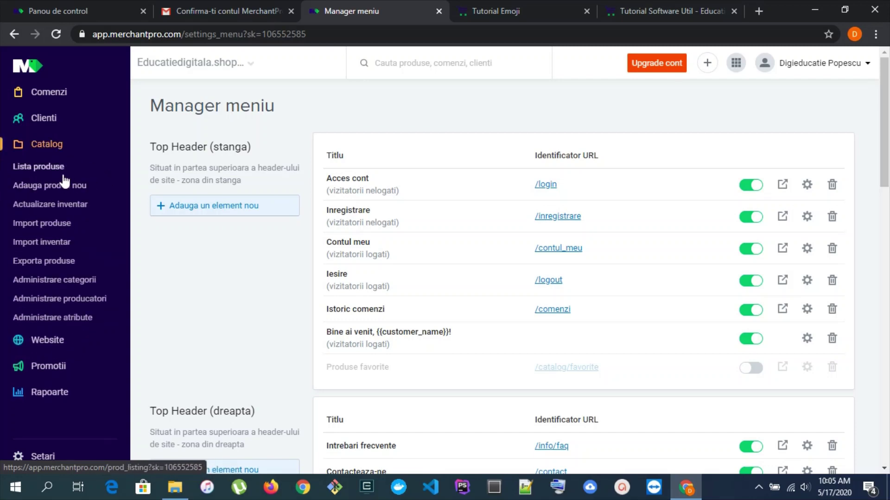
left_click(60, 168)
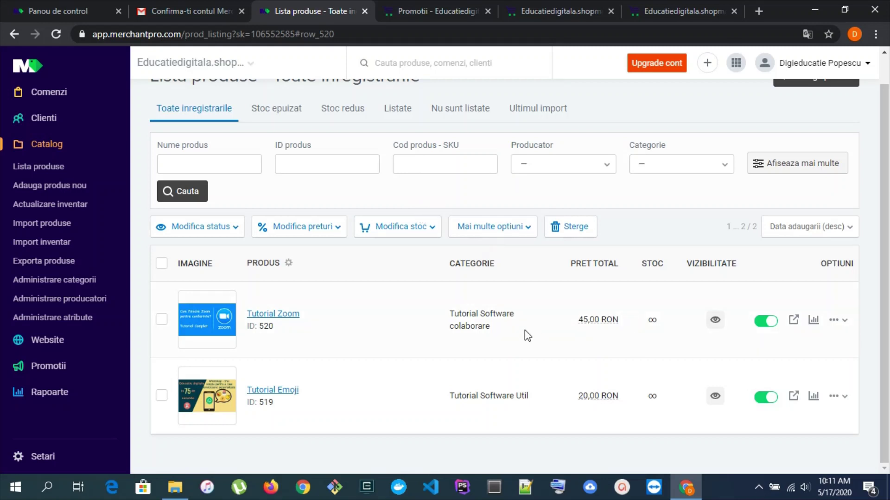
left_click(837, 321)
left_click(778, 252)
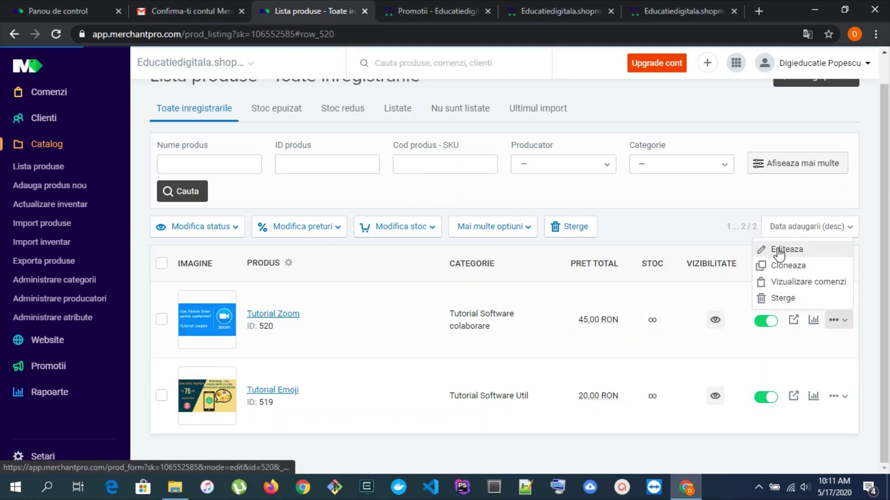
scroll(329, 254, "down", 7)
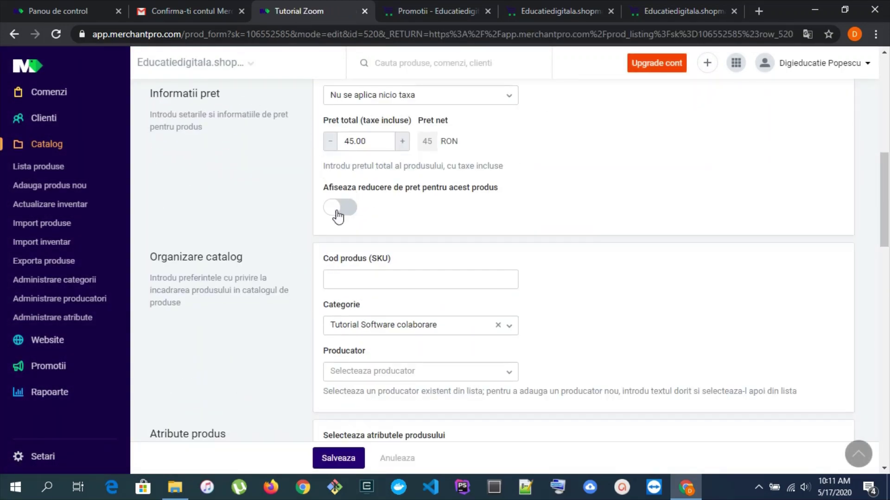
scroll(309, 202, "up", 1)
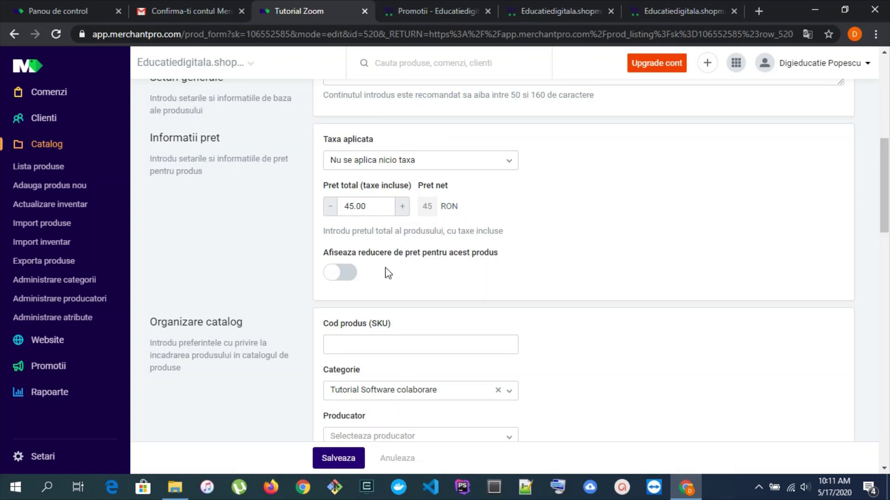
Enable the price reduction with Pret total 40 and Pret vechi 50, then save
left_click(350, 277)
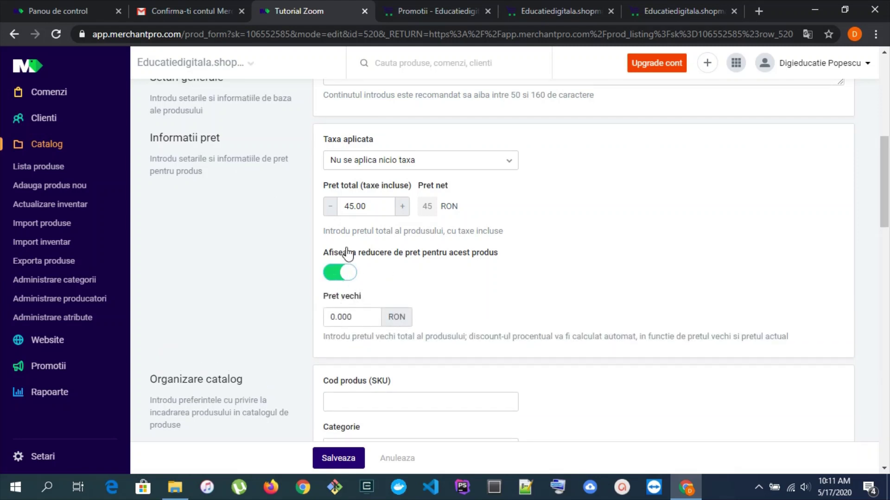
left_click(355, 207)
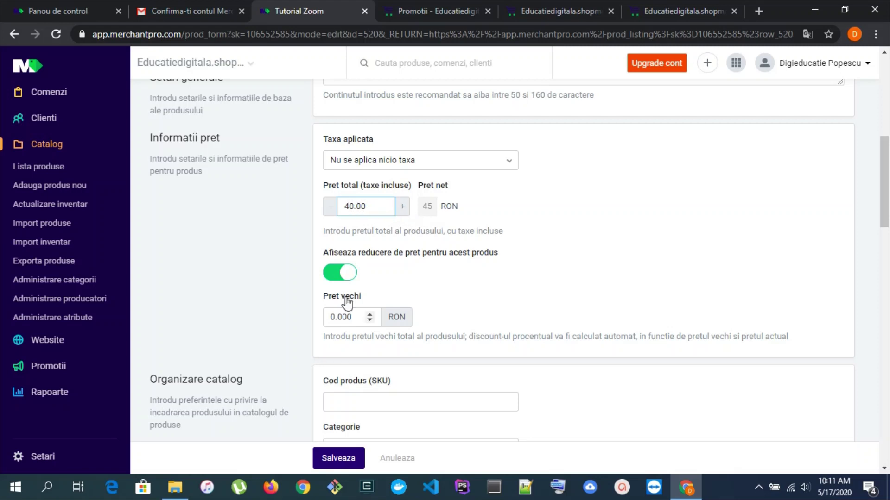
left_click(331, 317)
key("BackSpace")
type("5")
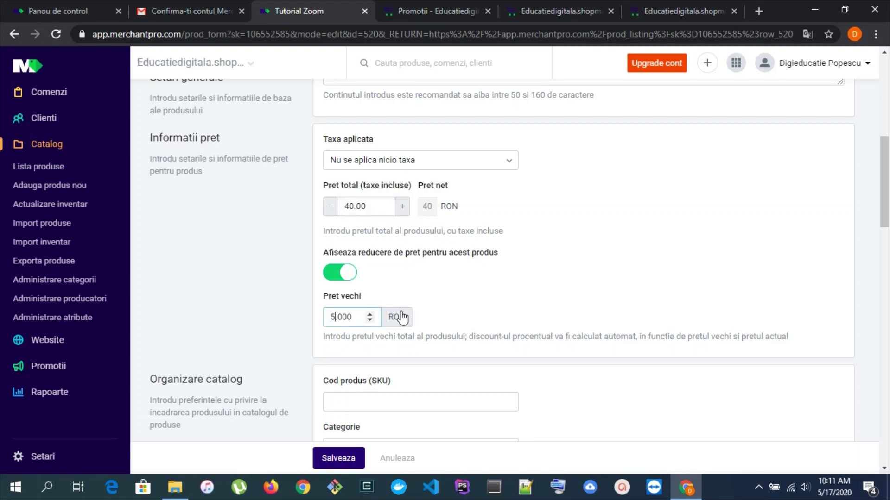
left_click(351, 458)
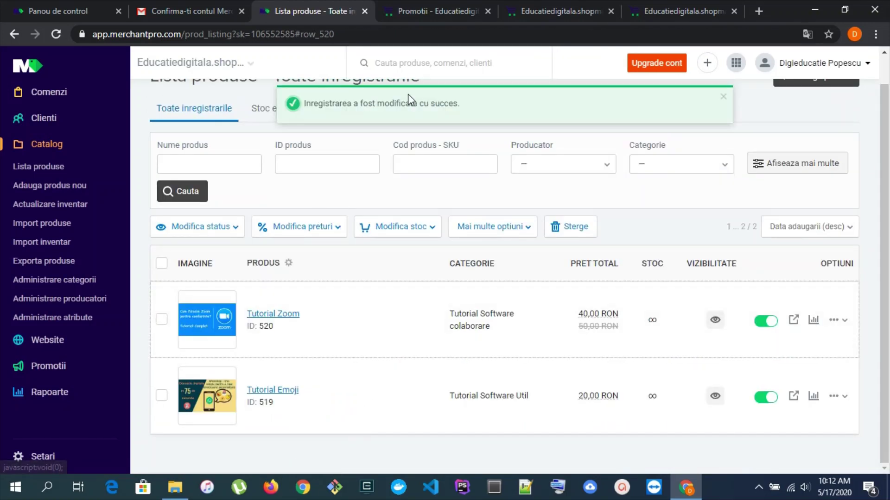
Check the storefront Promotii page lists Tutorial Zoom at 40,00 RON, down from 50,00 RON
left_click(267, 63)
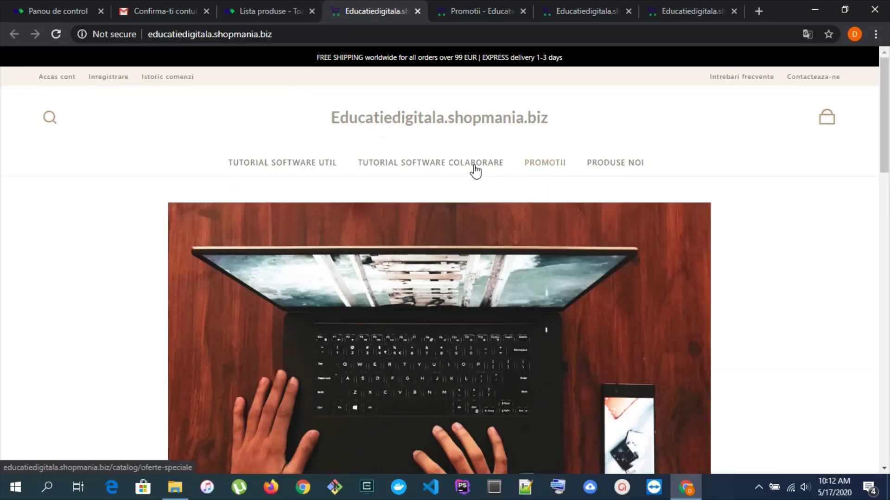
scroll(180, 222, "down", 7)
scroll(180, 222, "down", 3)
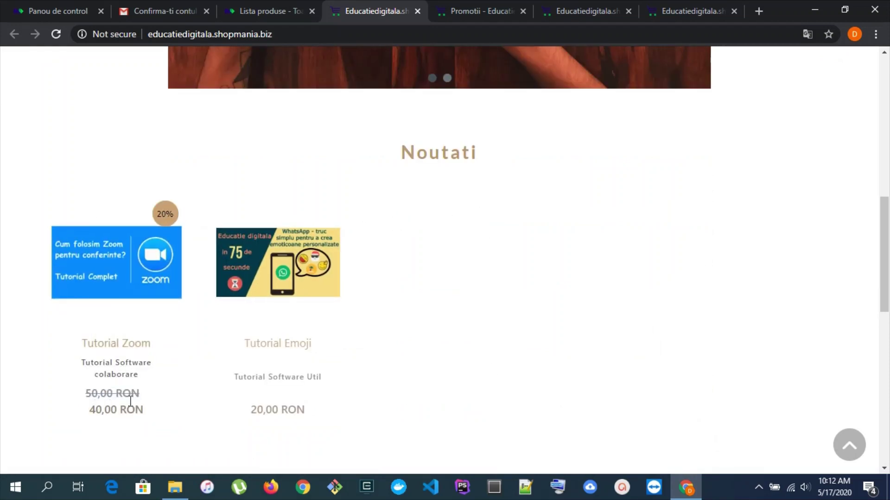
scroll(627, 298, "up", 9)
scroll(627, 298, "up", 5)
left_click(549, 163)
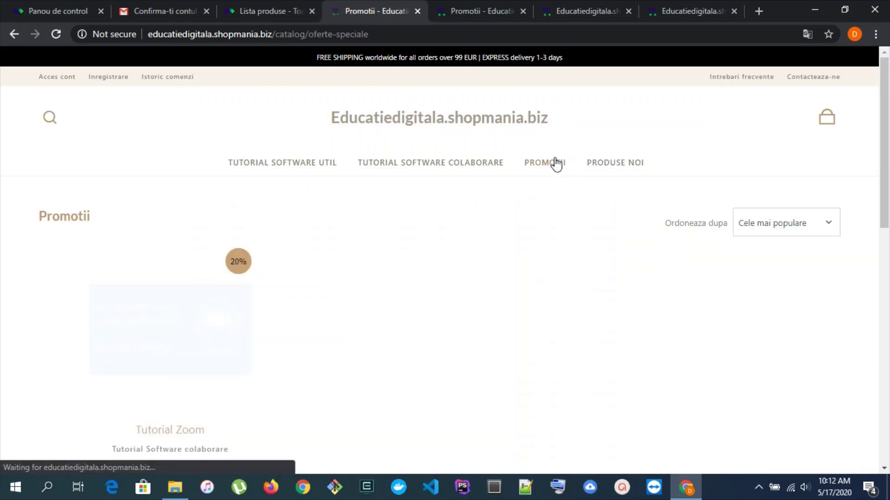
scroll(306, 310, "down", 3)
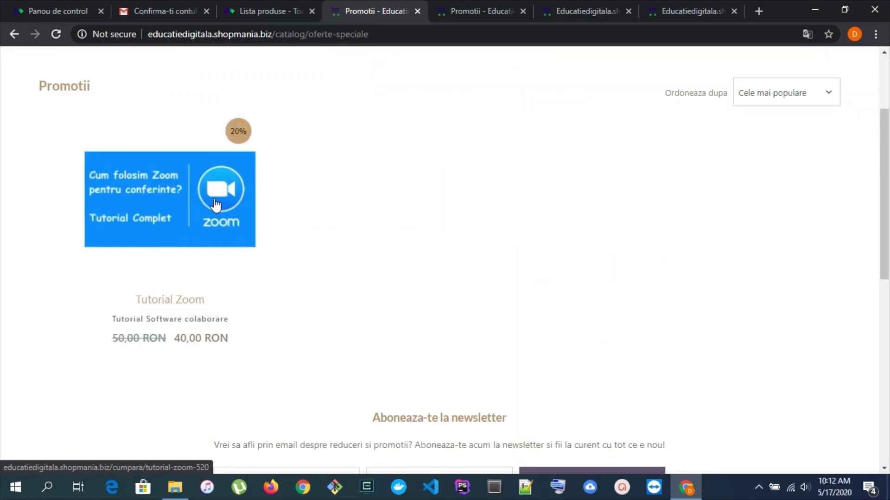
scroll(520, 206, "up", 3)
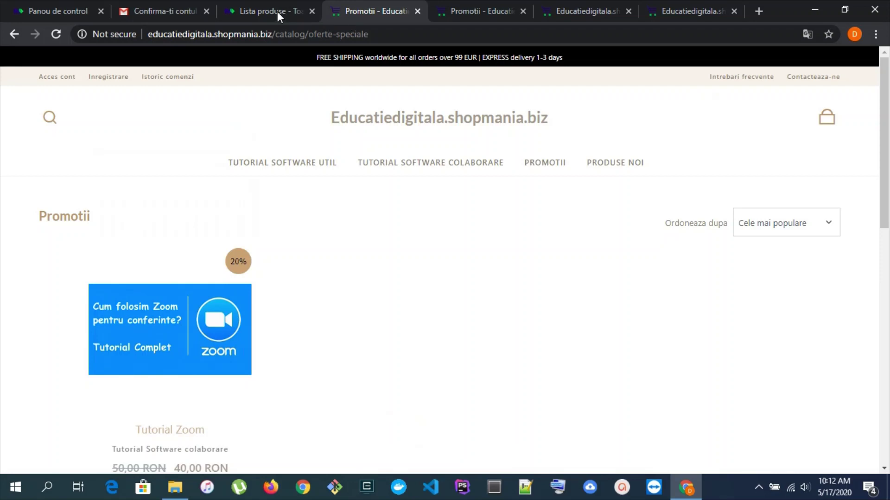
left_click(277, 11)
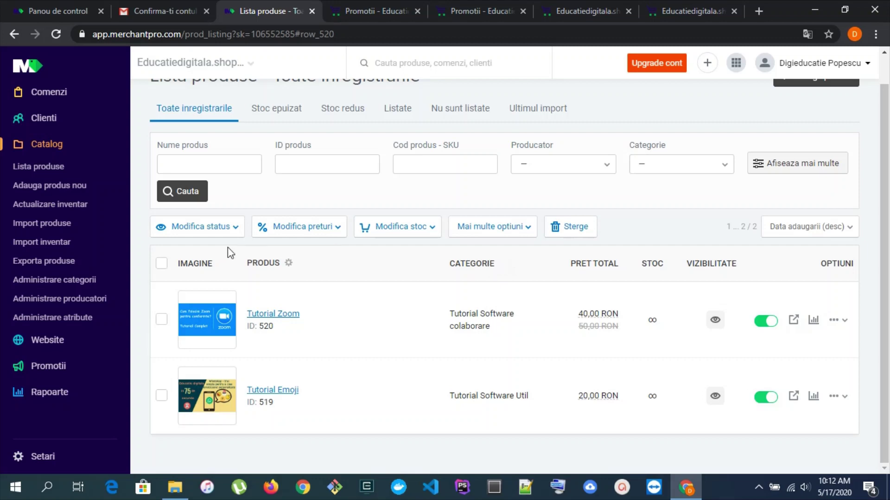
Review the payment methods settings, scrolling through the full list of payment options
left_click(40, 458)
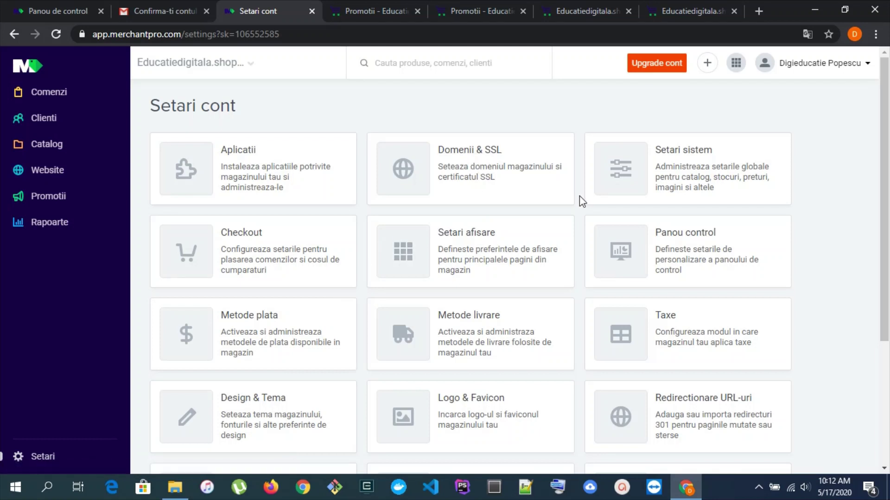
scroll(458, 249, "down", 1)
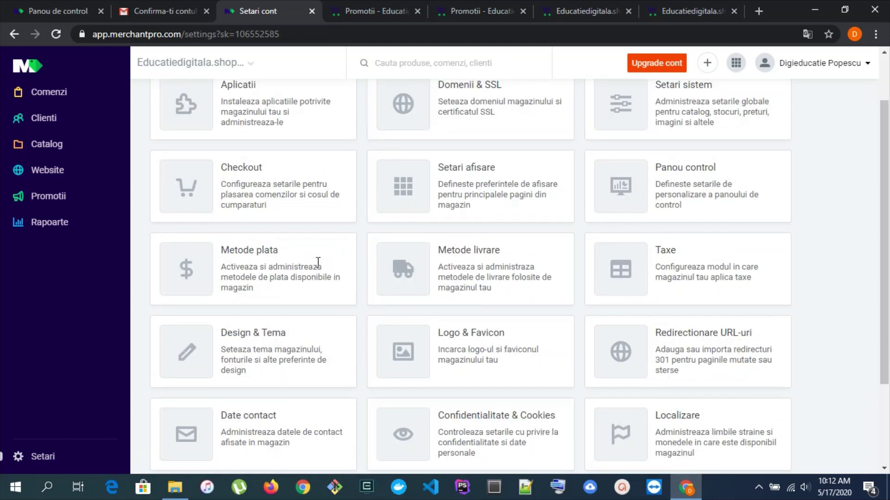
left_click(259, 251)
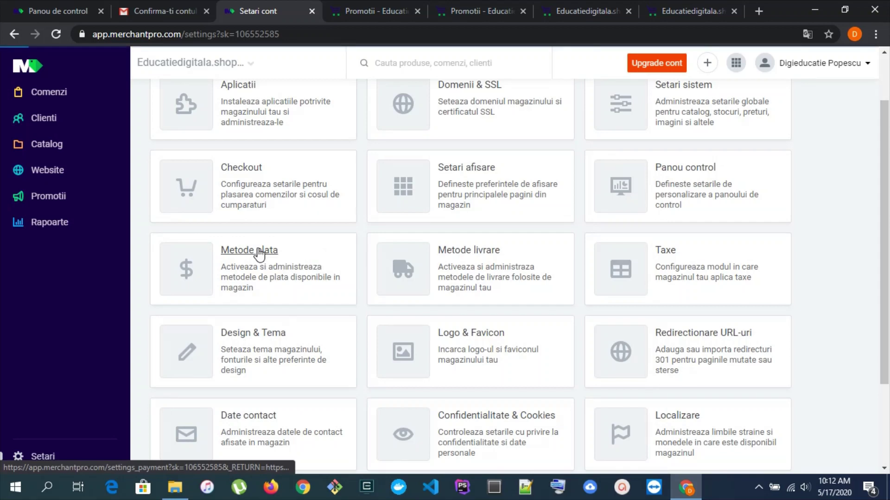
scroll(472, 230, "down", 5)
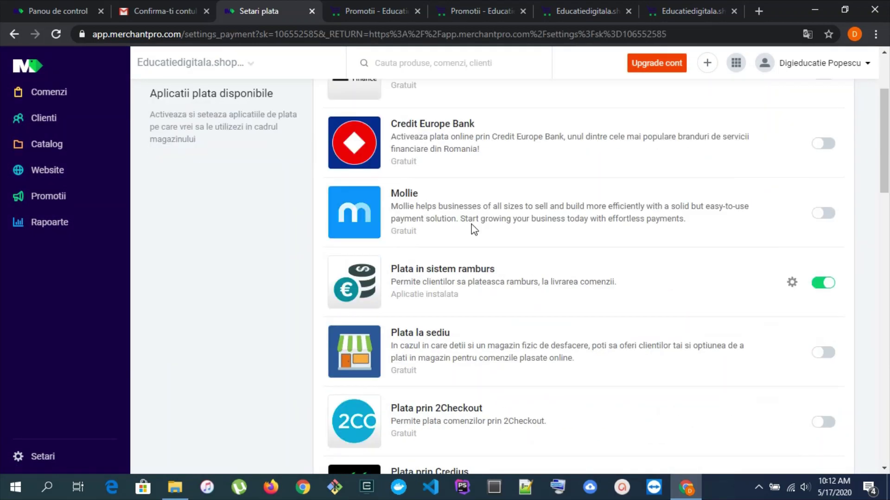
scroll(476, 231, "down", 3)
scroll(493, 293, "down", 6)
scroll(524, 246, "down", 8)
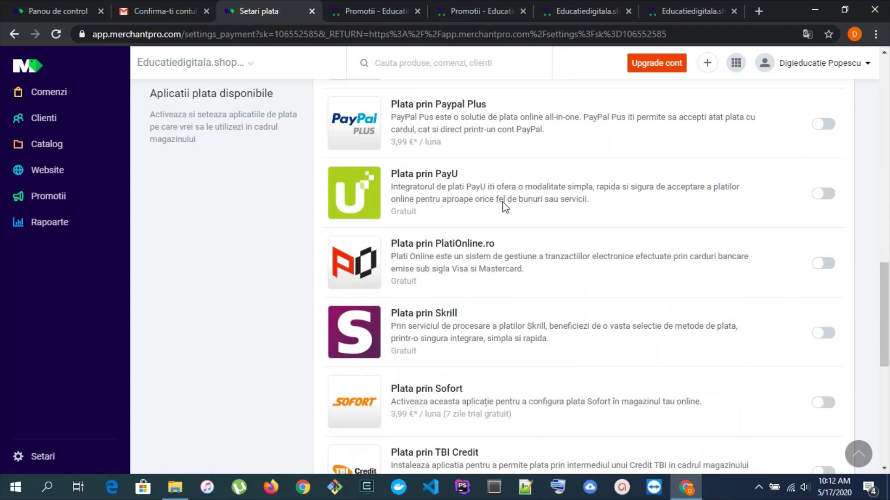
scroll(523, 203, "up", 10)
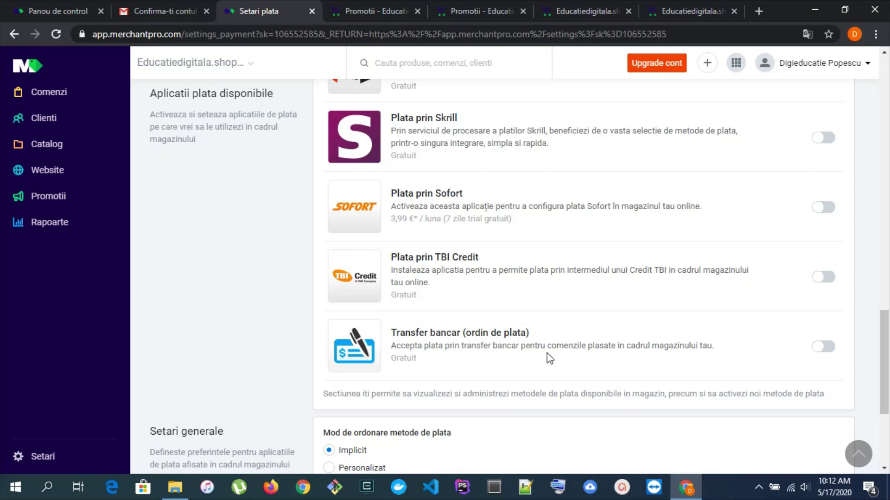
scroll(506, 338, "up", 15)
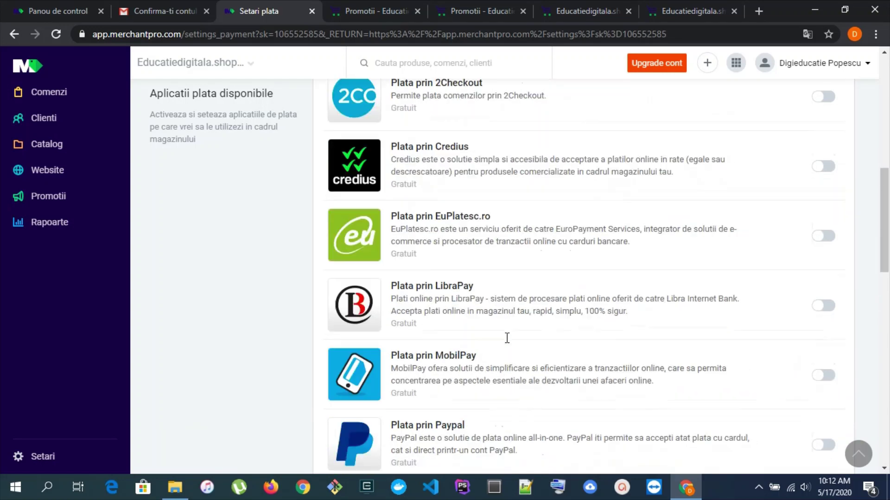
Check the shipping methods settings, then return to the account settings overview
left_click(11, 457)
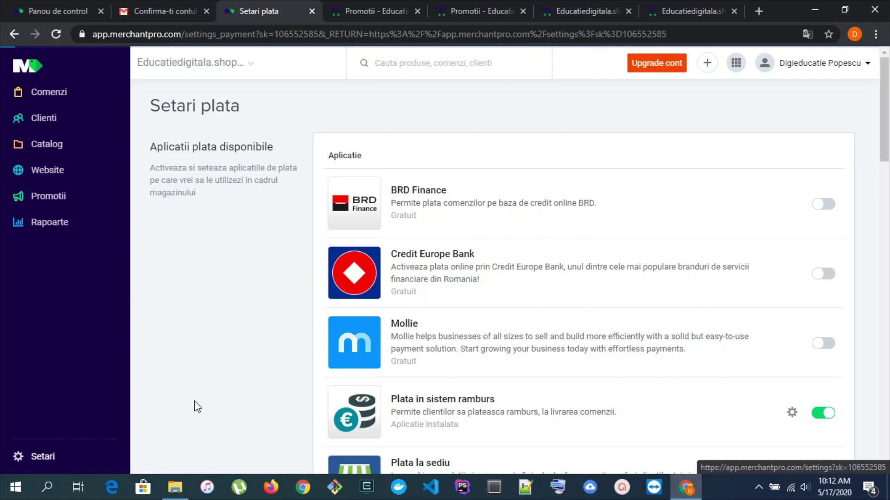
left_click(473, 320)
scroll(554, 258, "down", 3)
scroll(553, 258, "up", 3)
left_click(48, 456)
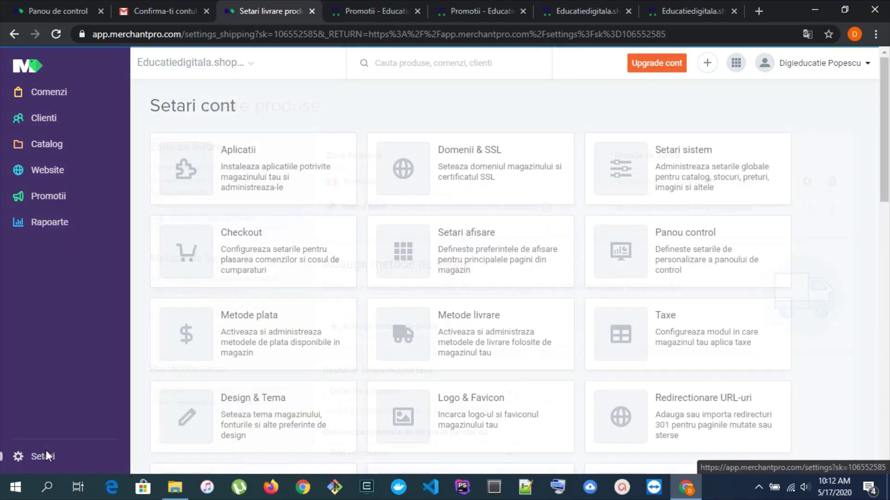
left_click(471, 157)
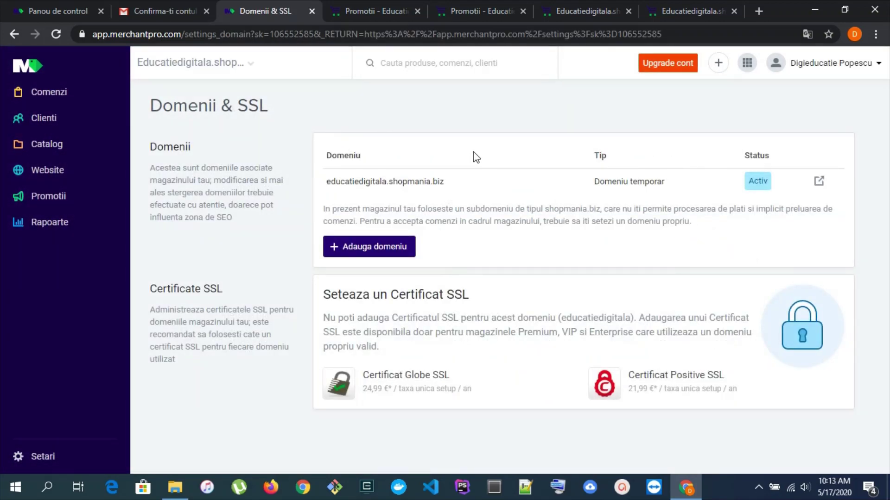
left_click_drag(358, 181, 452, 191)
left_click(453, 208)
left_click_drag(333, 210, 429, 209)
left_click(452, 210)
left_click_drag(654, 210, 784, 214)
Reopen the payment methods and confirm Plata in sistem ramburs is the only active option
left_click(18, 456)
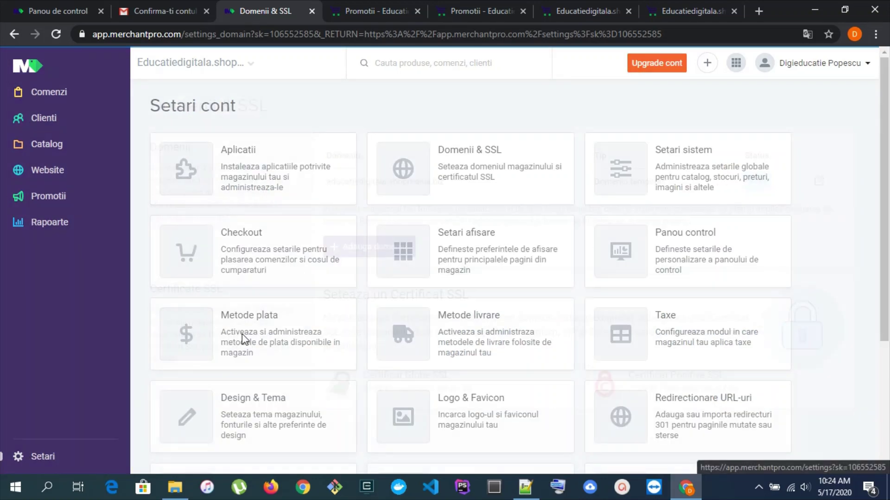
left_click(252, 316)
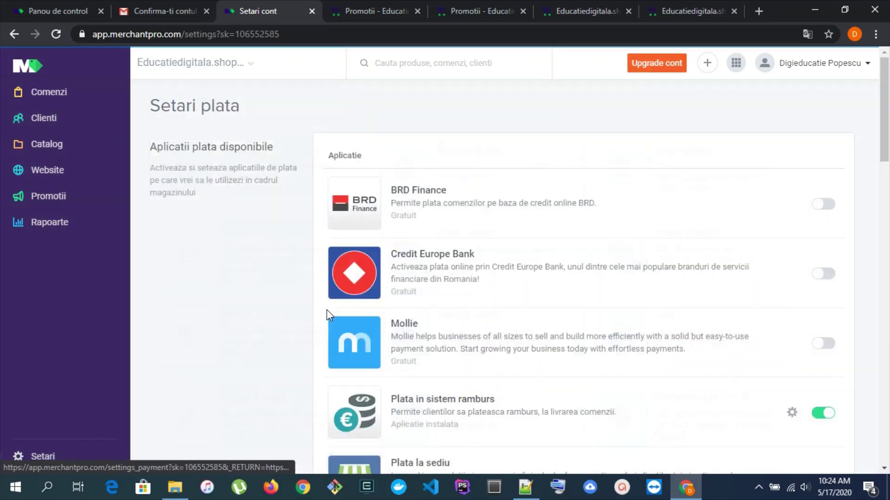
scroll(517, 250, "down", 15)
scroll(517, 250, "down", 5)
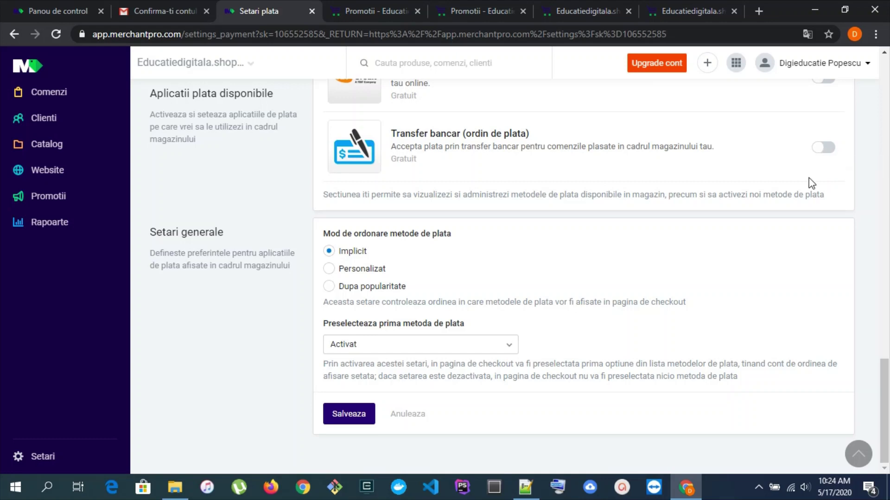
scroll(811, 183, "up", 15)
scroll(811, 183, "up", 10)
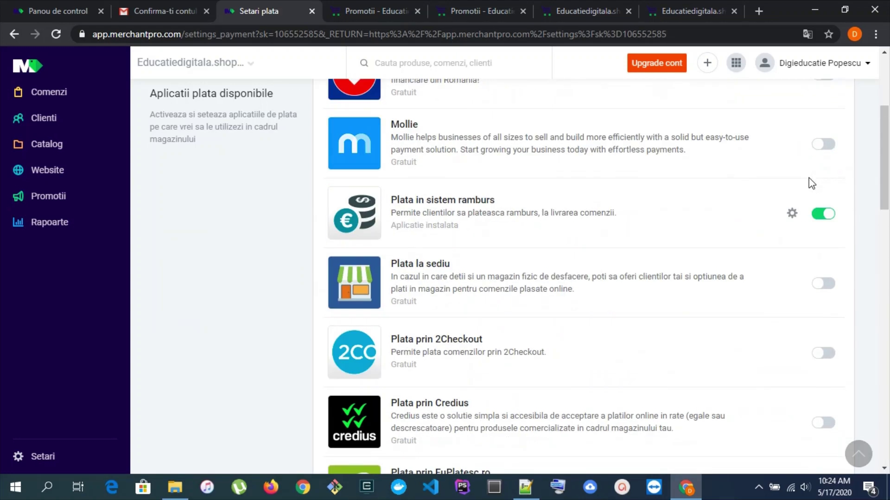
scroll(615, 204, "down", 6)
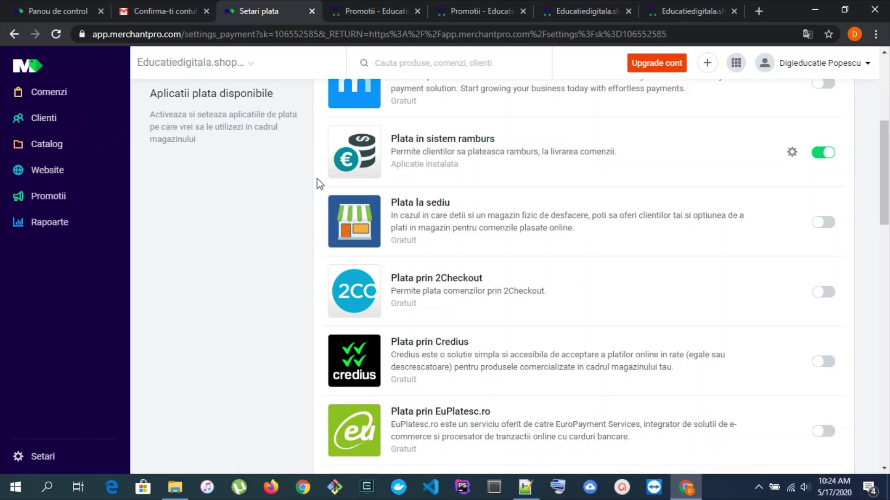
left_click(560, 10)
Reload the storefront, add Tutorial Zoom at 40,00 RON to the cart, and proceed to ordering
scroll(530, 256, "up", 3)
scroll(397, 276, "down", 3)
scroll(307, 234, "up", 8)
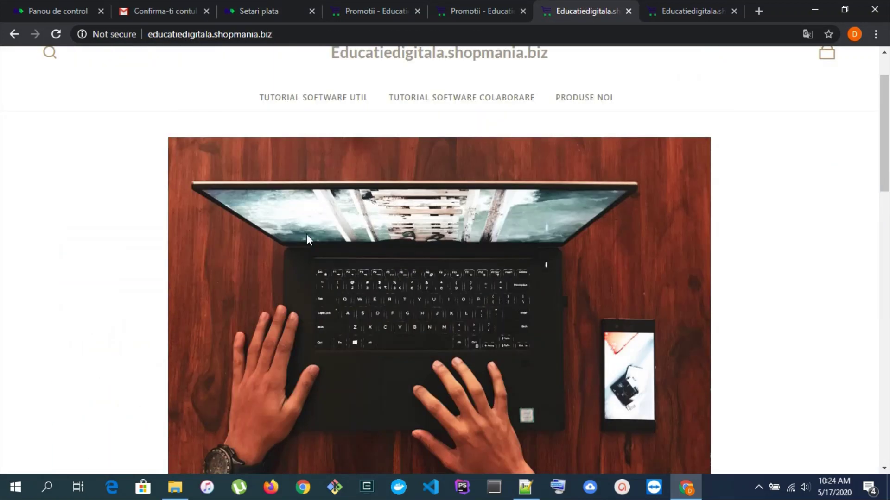
key("F5")
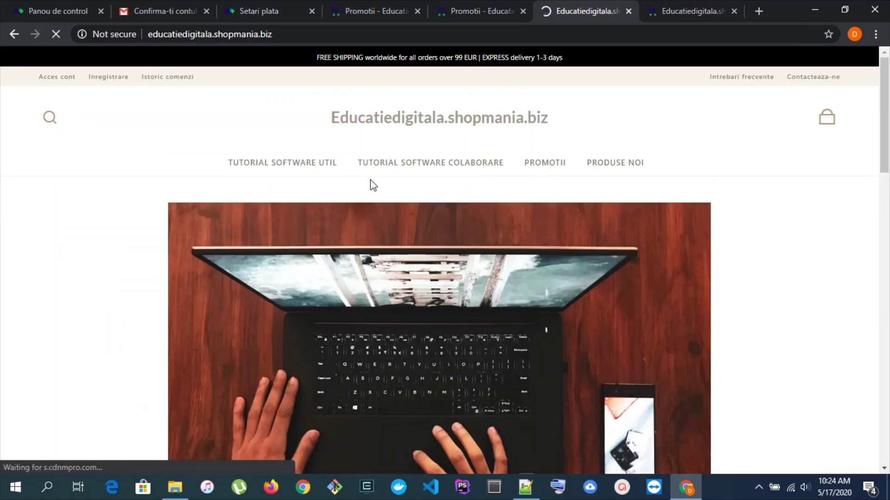
scroll(312, 181, "down", 15)
scroll(308, 180, "up", 3)
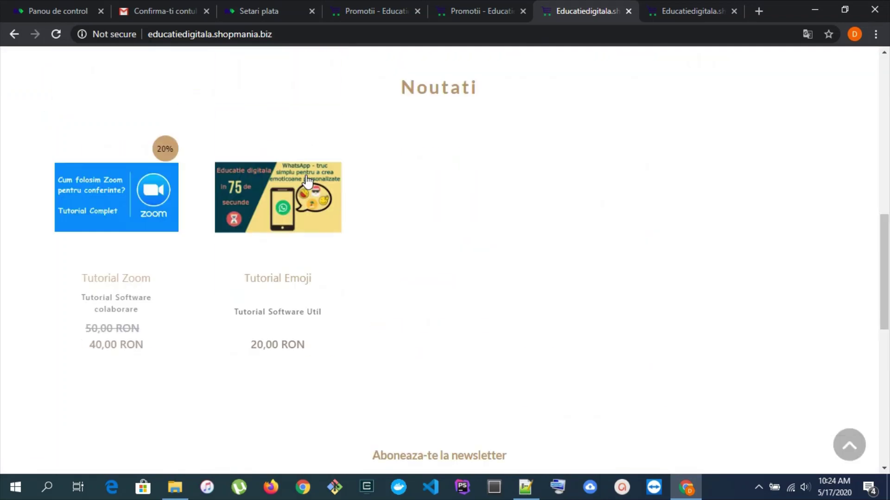
left_click(120, 223)
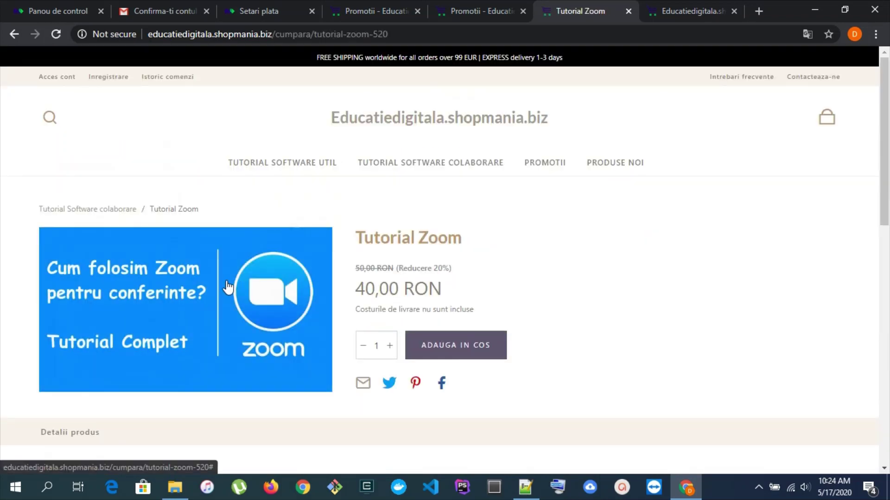
scroll(505, 218, "down", 1)
left_click(445, 280)
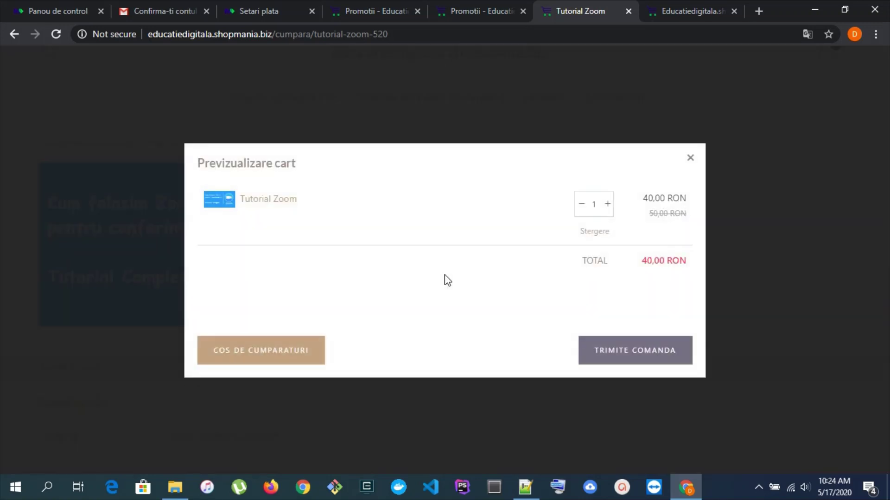
left_click(614, 353)
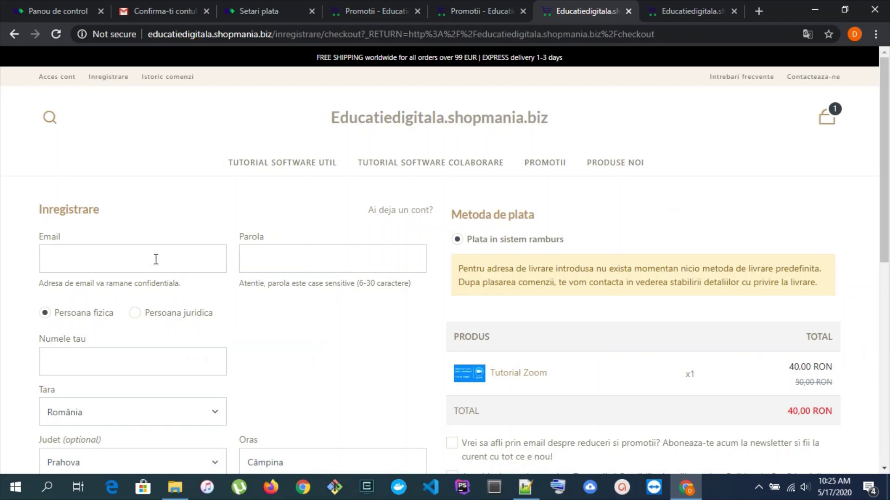
Register a test customer with an e-mail address and account password
left_click(156, 260)
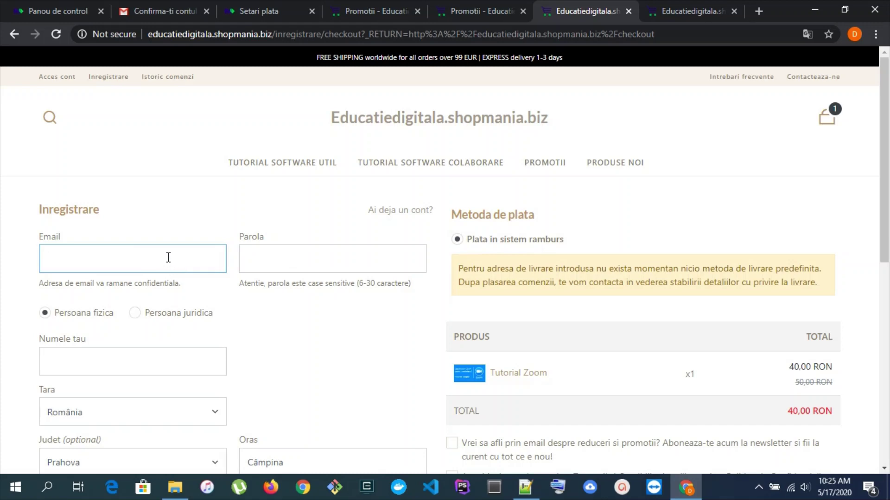
type("cl")
left_click(322, 258)
type("elevparola1234")
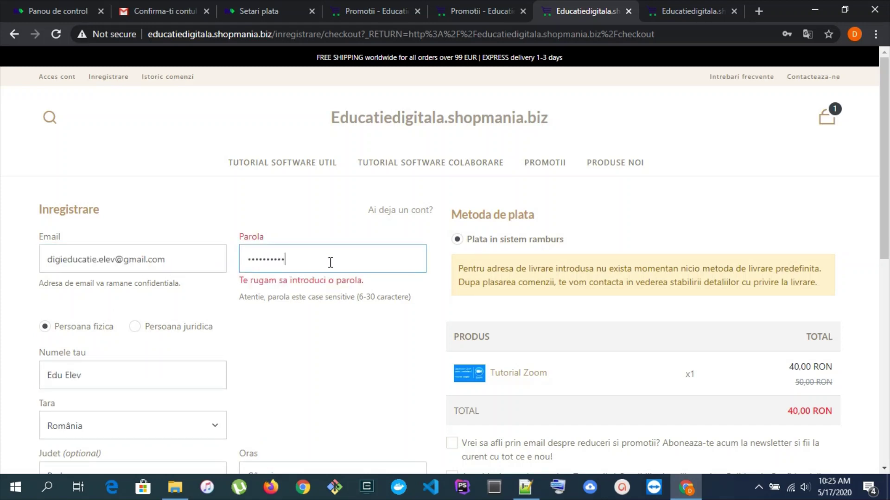
scroll(611, 340, "down", 10)
scroll(598, 269, "up", 4)
left_click(604, 292)
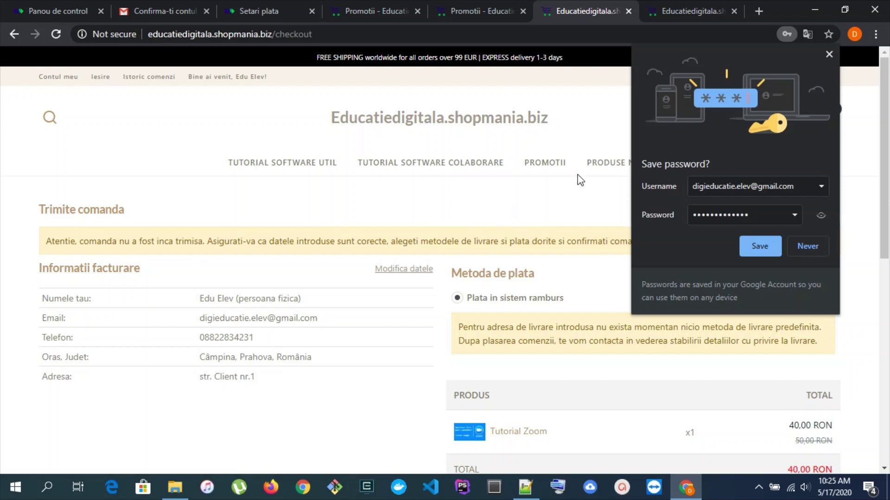
Dismiss the save-password prompt and submit the 40,00 RON cash-on-delivery order
left_click(829, 54)
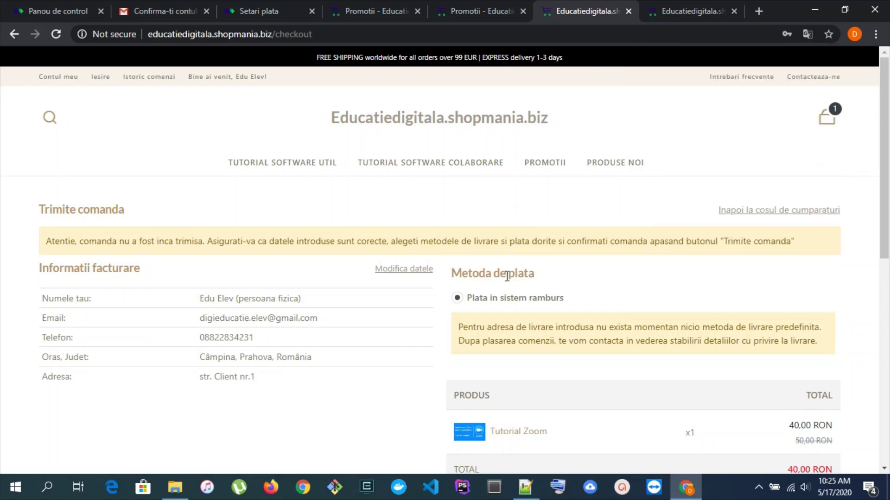
scroll(456, 262, "down", 4)
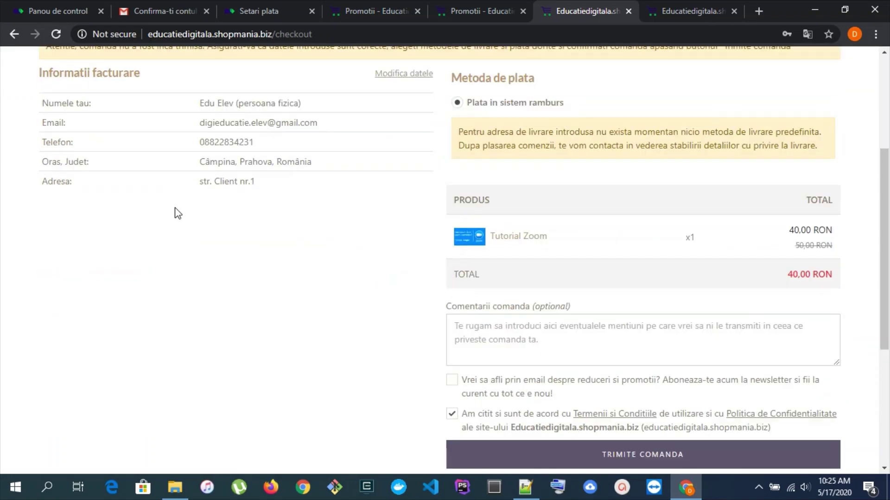
scroll(206, 220, "up", 1)
left_click_drag(83, 140, 93, 139)
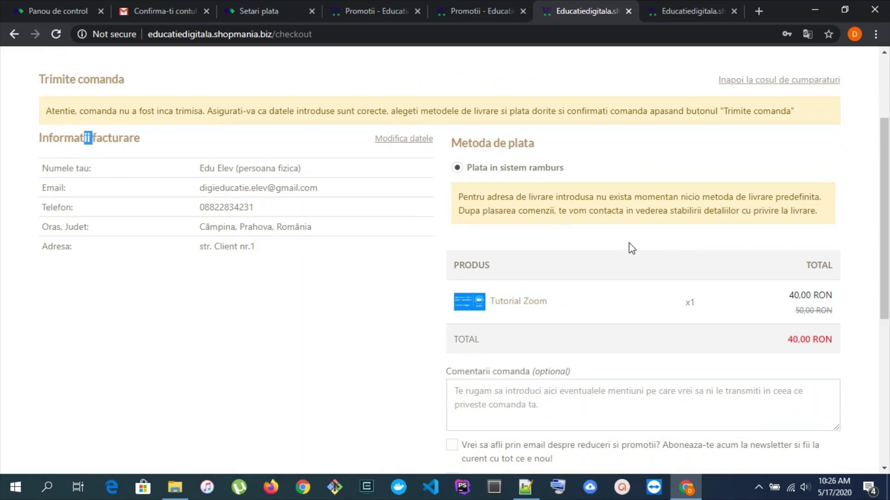
scroll(594, 224, "down", 1)
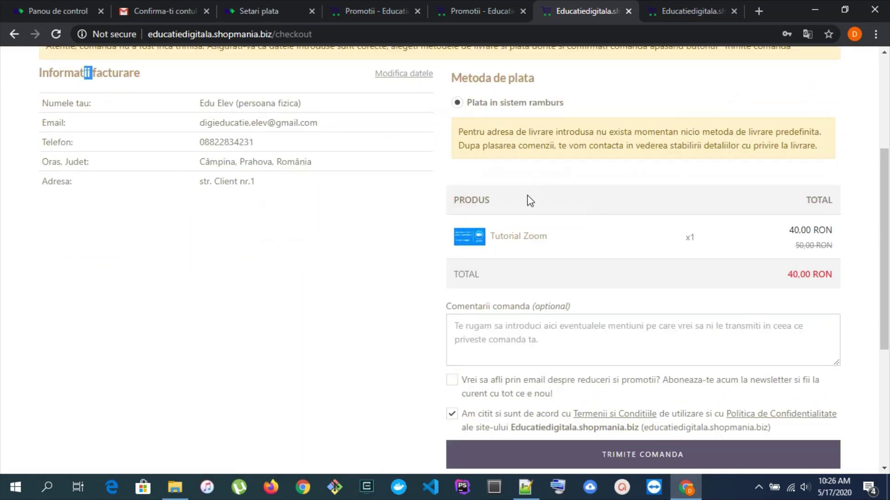
scroll(530, 201, "down", 1)
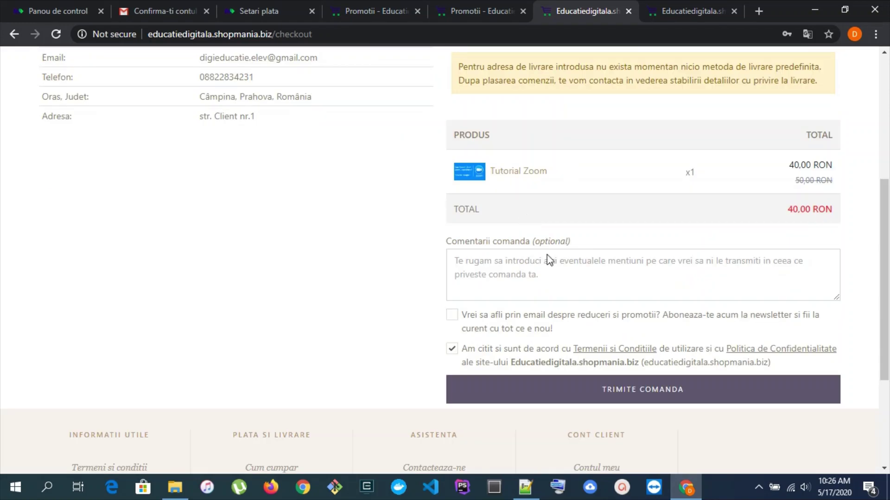
left_click(616, 391)
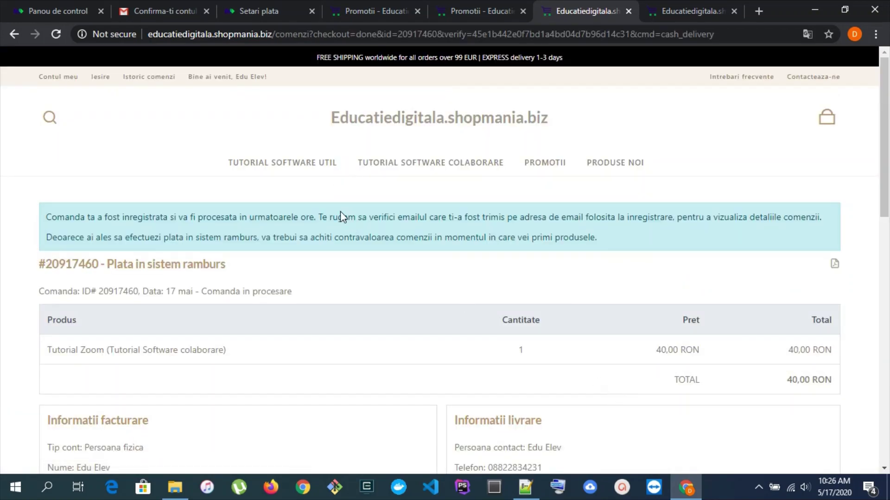
left_click(273, 9)
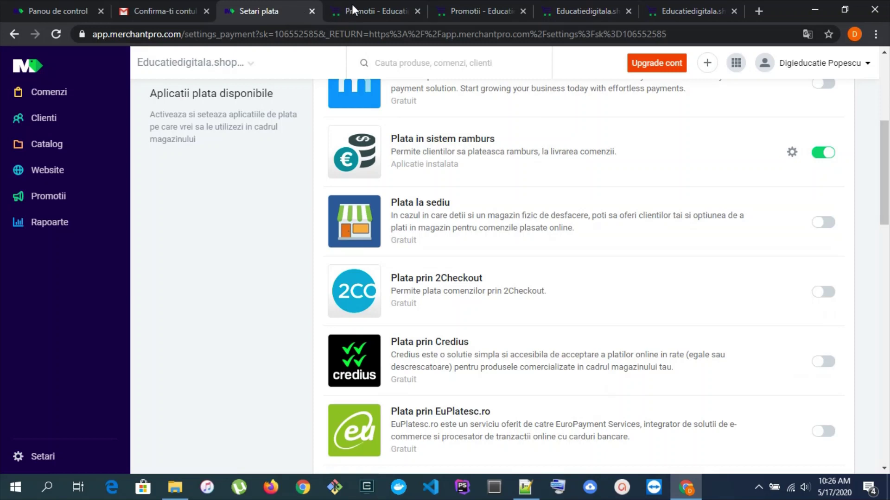
From Comenzi in asteptare, download the new order's proforma PDF and open it
scroll(292, 249, "up", 5)
mouse_move(13, 103)
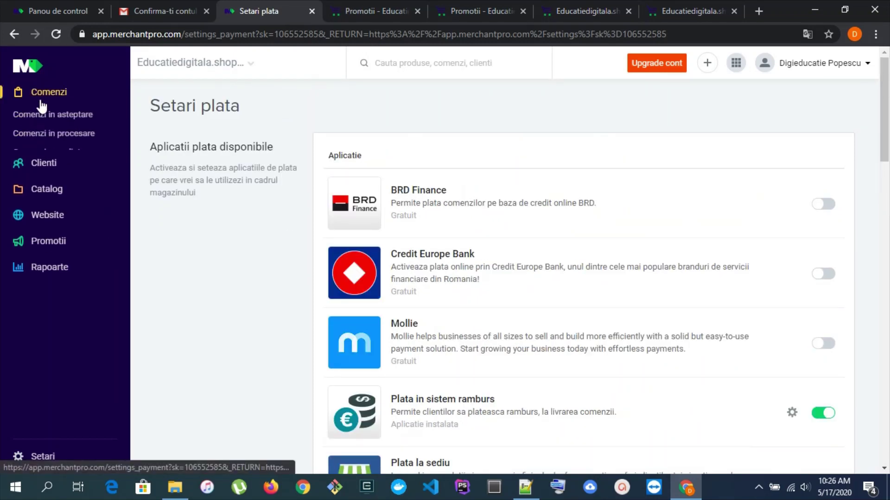
left_click(43, 113)
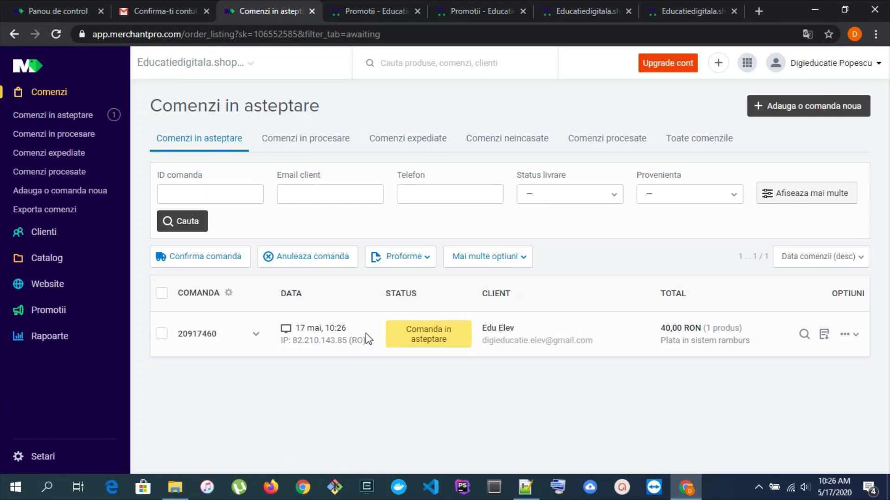
left_click(824, 337)
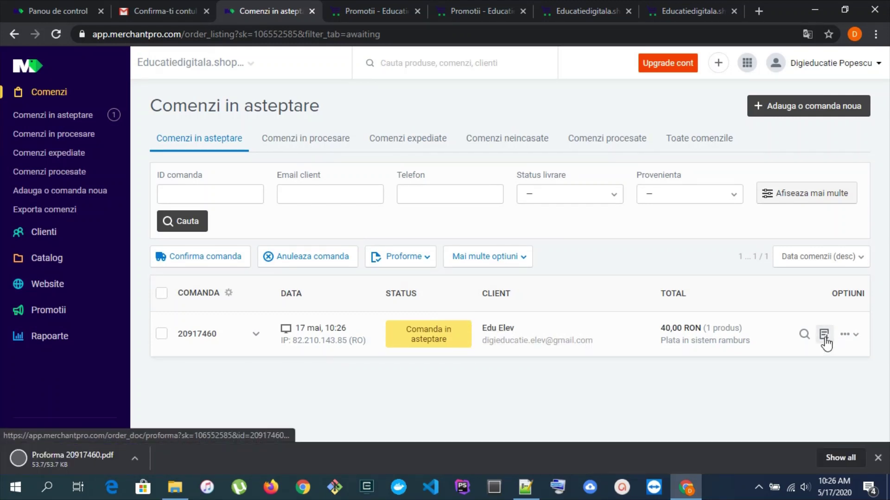
left_click(74, 461)
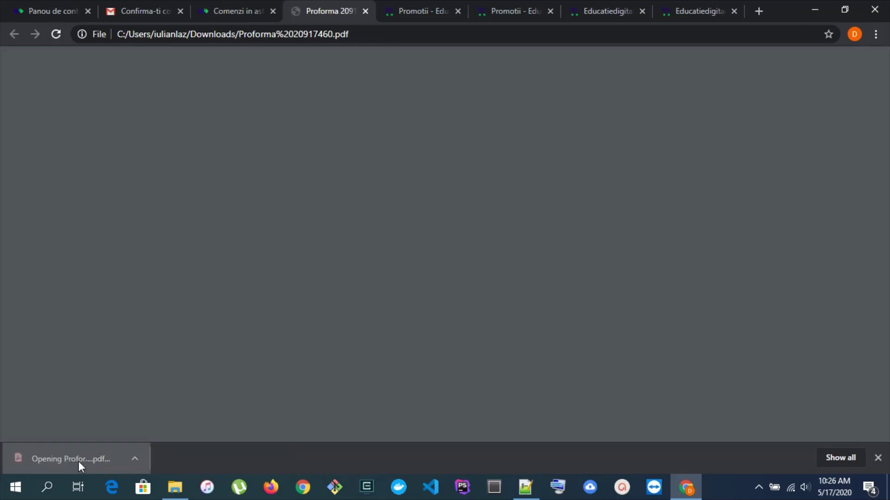